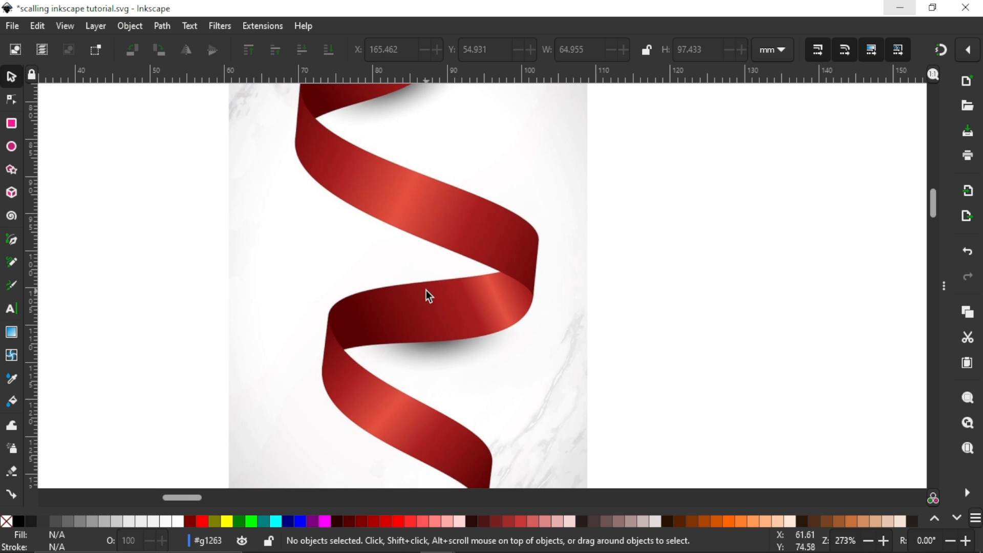
# Examine the red ribbon image and the headphones portrait on the page, selecting each in turn
pyautogui.keyDown('ctrl'); pyautogui.scroll(-3, 422, 294); pyautogui.keyUp('ctrl')
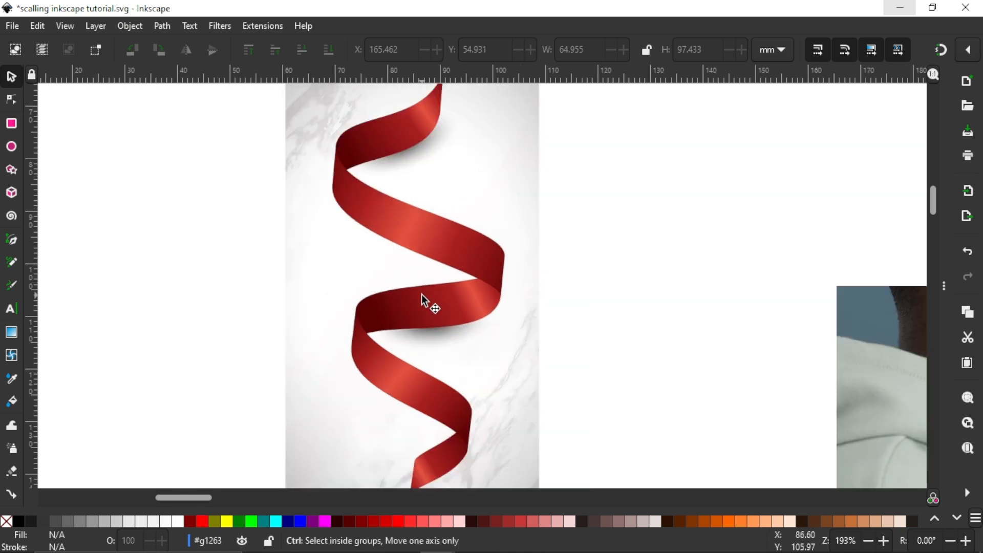
pyautogui.keyDown('ctrl'); pyautogui.scroll(-3, 422, 296); pyautogui.keyUp('ctrl')
pyautogui.keyDown('ctrl'); pyautogui.scroll(2, 536, 301); pyautogui.keyUp('ctrl')
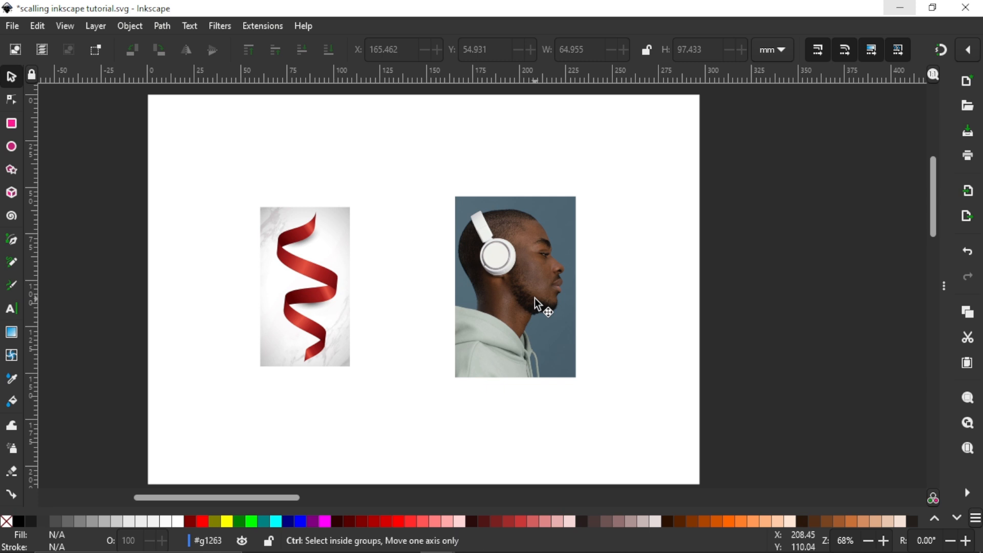
pyautogui.keyDown('ctrl'); pyautogui.scroll(3, 535, 303); pyautogui.keyUp('ctrl')
pyautogui.click(536, 304)
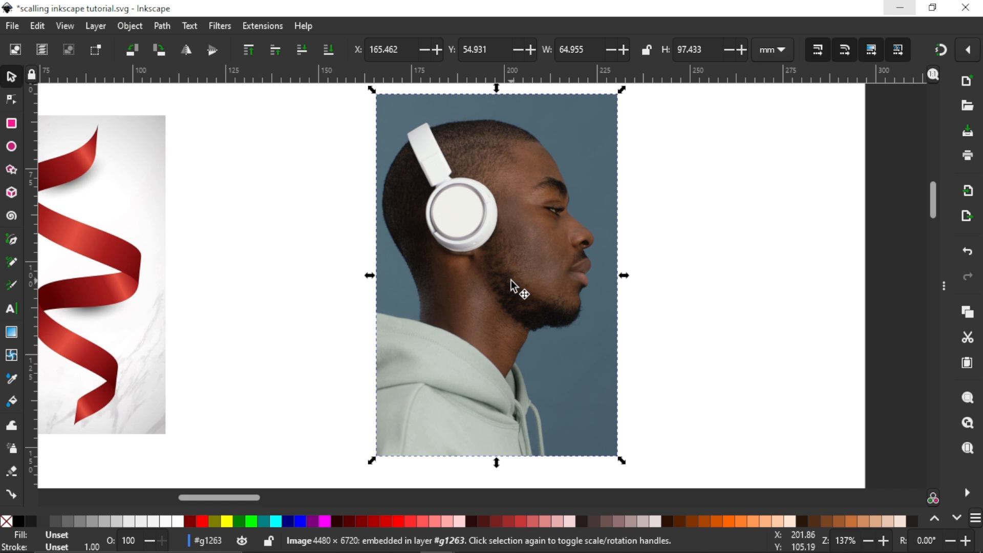
pyautogui.press('ctrl')
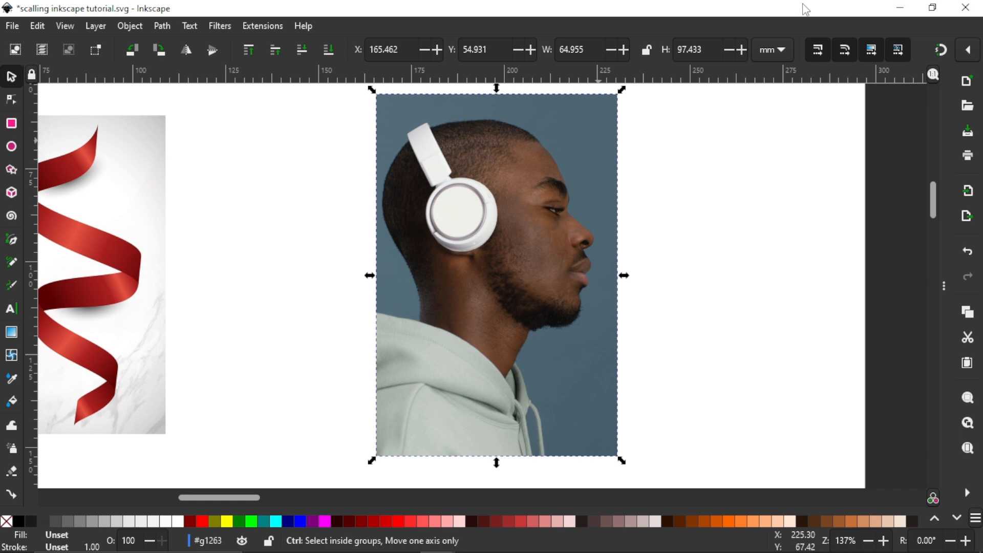
pyautogui.scroll(-3, 536, 210)
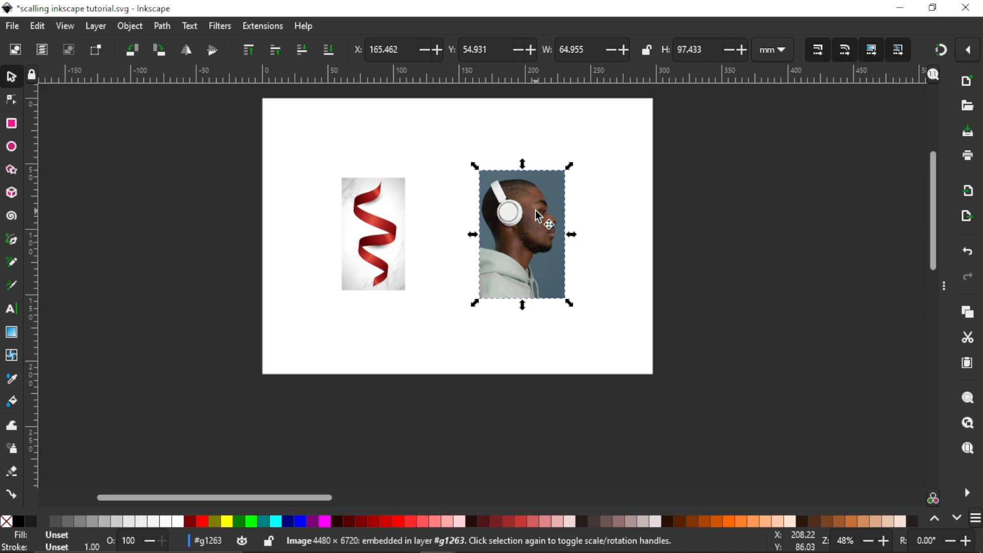
pyautogui.press('Tab')
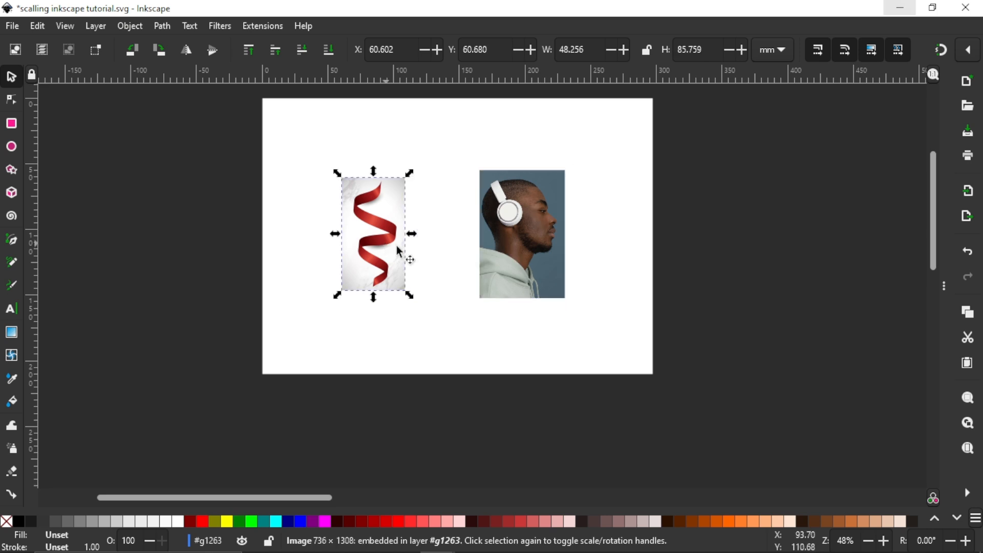
pyautogui.click(434, 251)
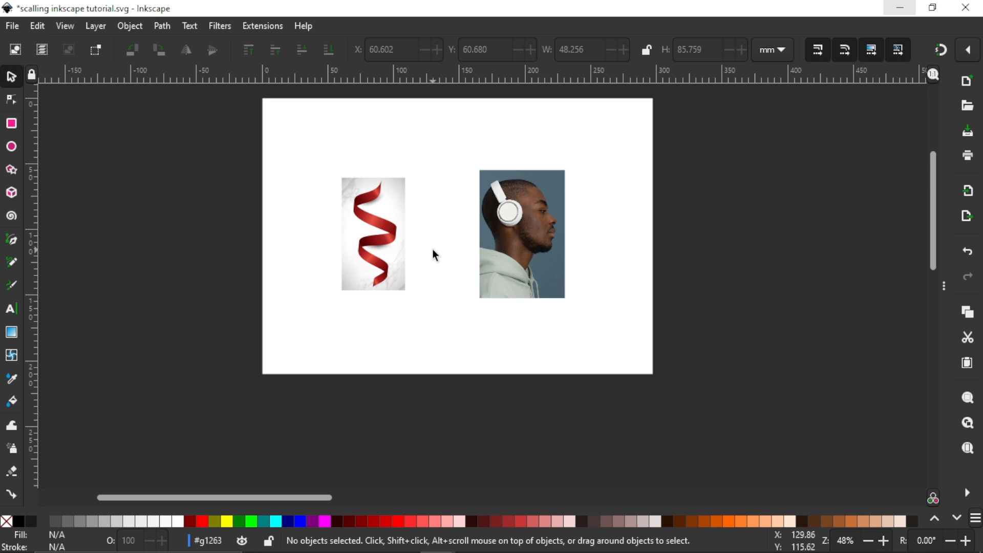
pyautogui.click(381, 249)
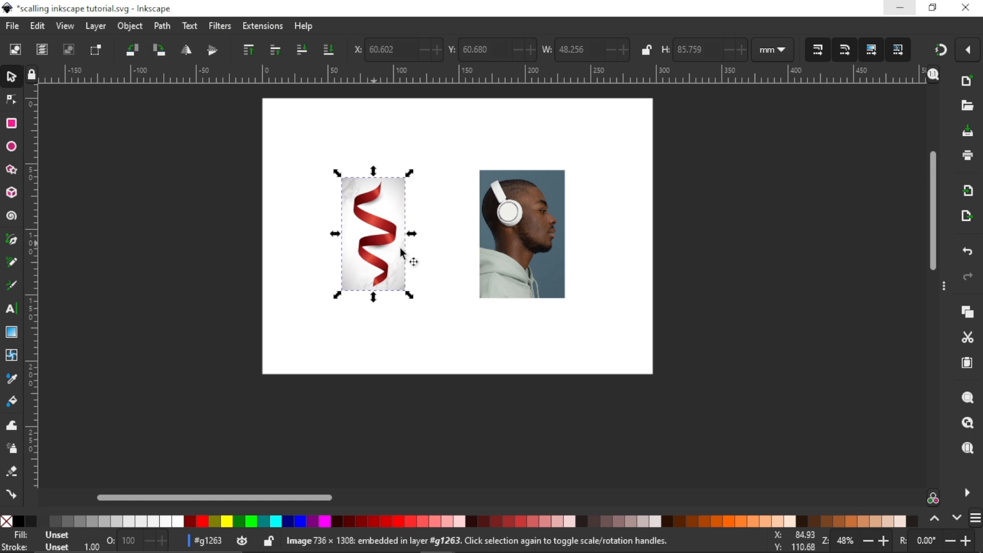
pyautogui.click(512, 246)
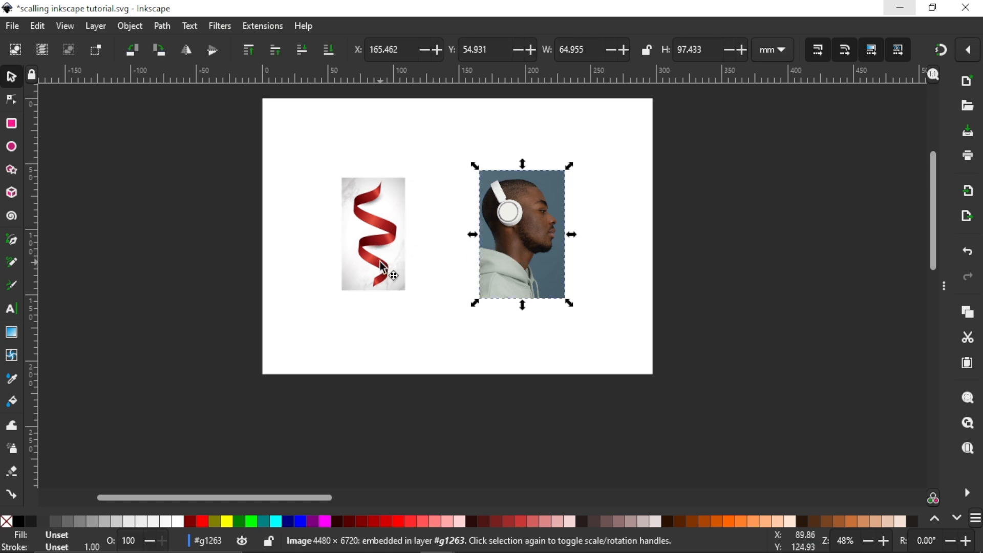
# Select the red ribbon image and open the Trace Bitmap settings for it
pyautogui.click(381, 263)
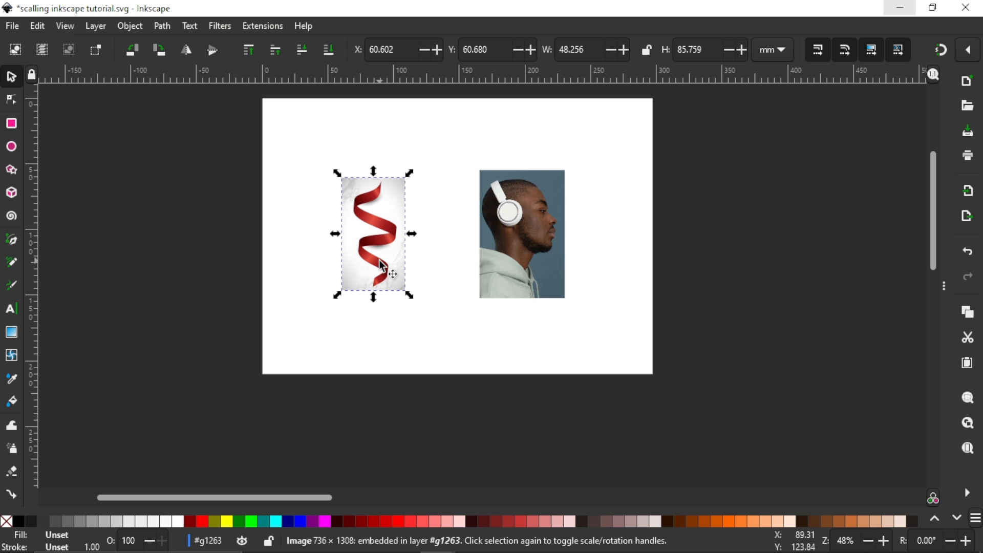
pyautogui.rightClick(382, 264)
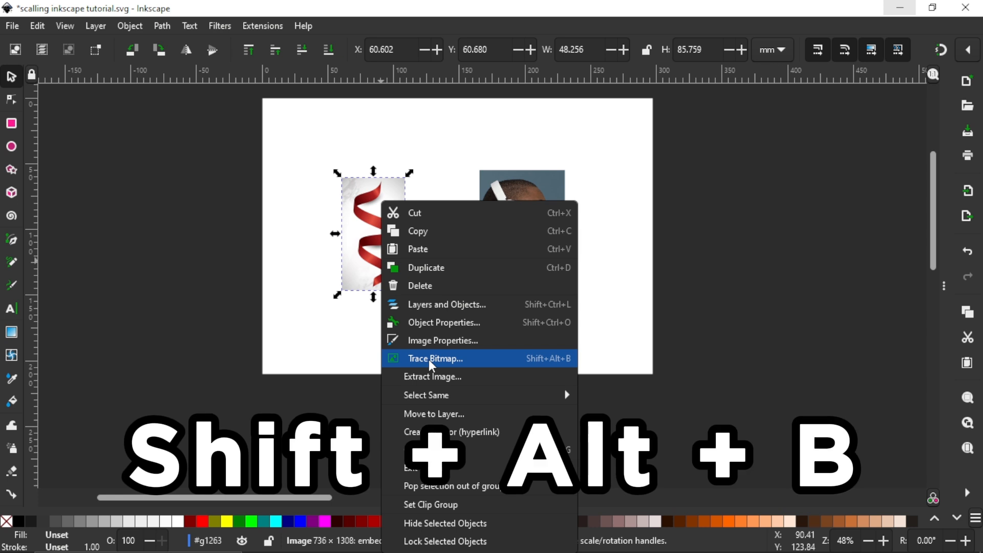
pyautogui.click(291, 381)
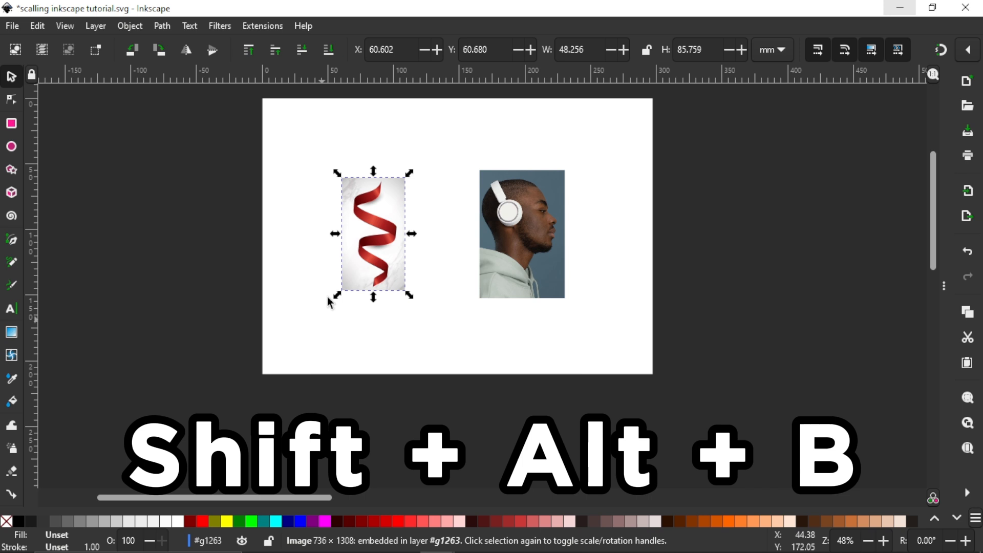
pyautogui.rightClick(361, 259)
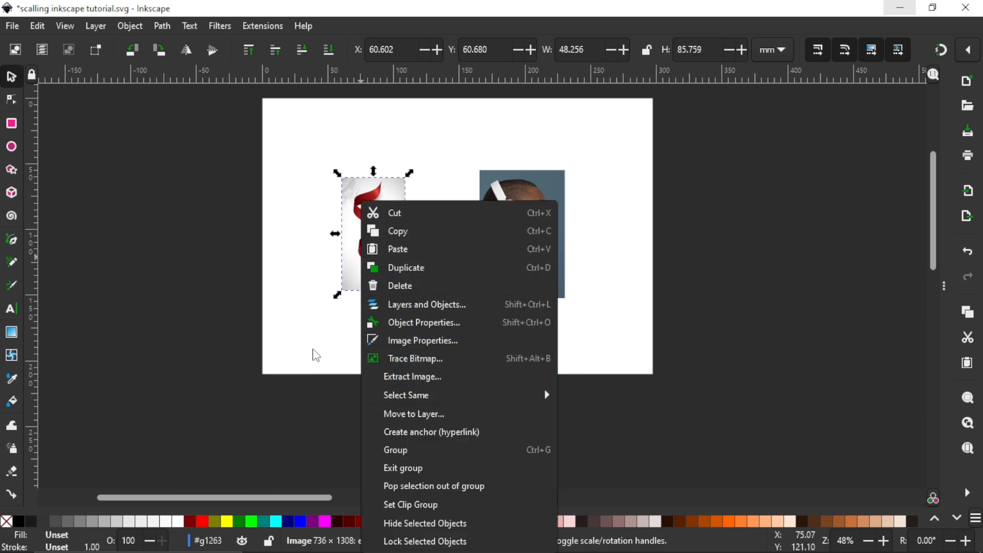
pyautogui.click(307, 349)
pyautogui.press('shift')
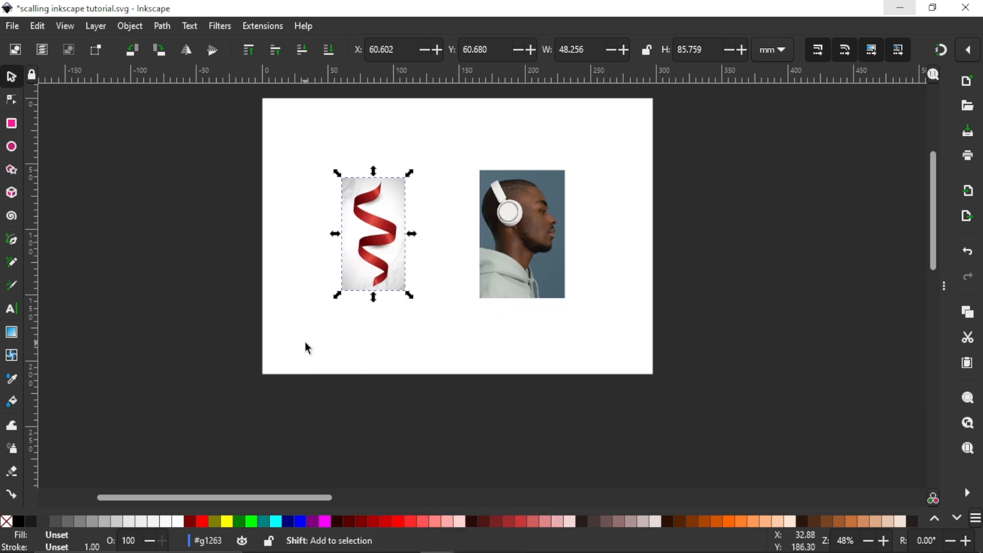
pyautogui.press('alt')
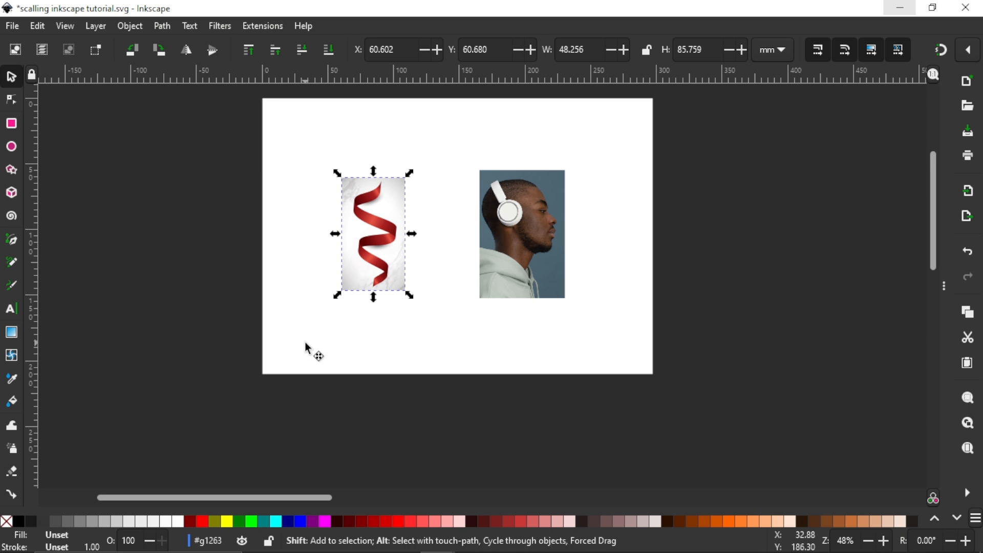
pyautogui.hotkey('shift', 'alt', 'b')
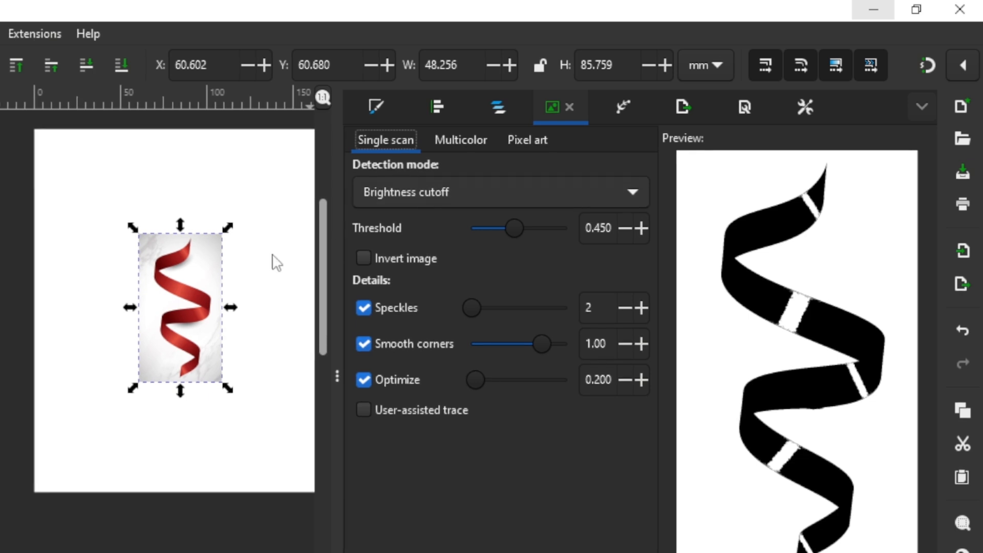
# Set the brightness cutoff threshold for the ribbon's single-scan trace to 0.490
pyautogui.scroll(3, 220, 288)
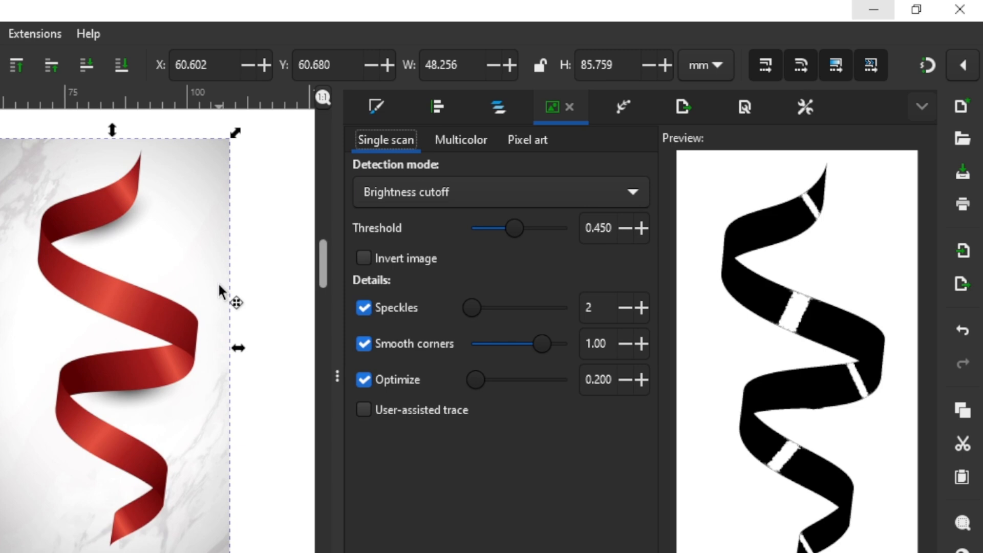
pyautogui.scroll(-1, 219, 286)
pyautogui.hscroll(3, 219, 288)
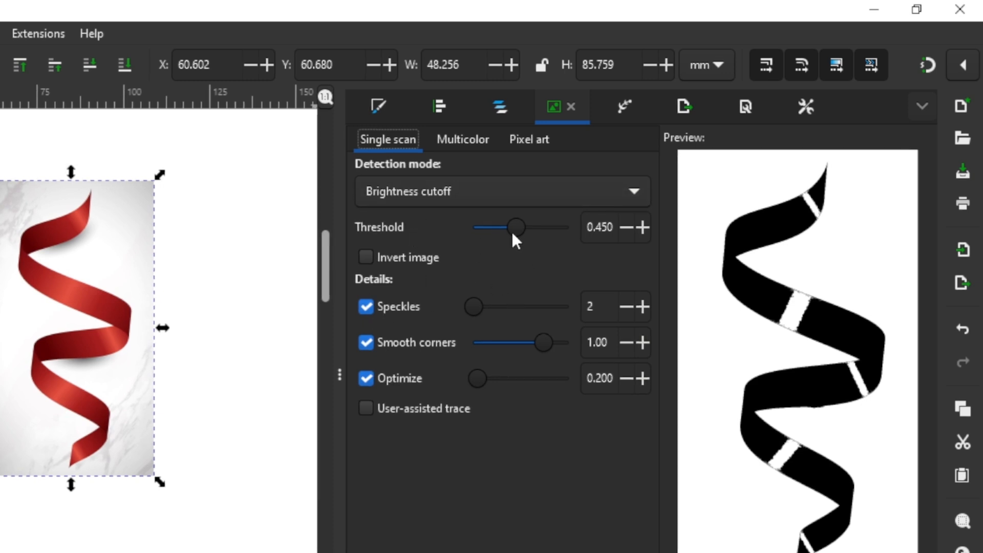
pyautogui.moveTo(518, 231)
pyautogui.mouseDown()
pyautogui.moveTo(553, 232)
pyautogui.moveTo(519, 231)
pyautogui.mouseUp()
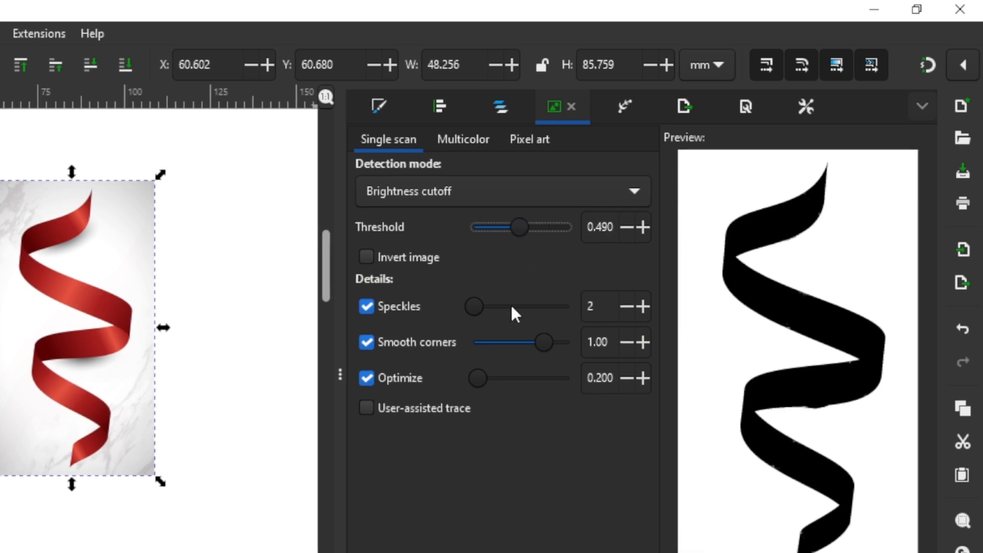
# Set Speckles to 194 and Smooth corners to 1.34, and refresh the trace preview
pyautogui.moveTo(476, 309)
pyautogui.mouseDown()
pyautogui.moveTo(512, 308)
pyautogui.moveTo(492, 308)
pyautogui.mouseUp()
pyautogui.moveTo(548, 340); pyautogui.dragTo(448, 354)
pyautogui.moveTo(537, 355); pyautogui.dragTo(655, 338)
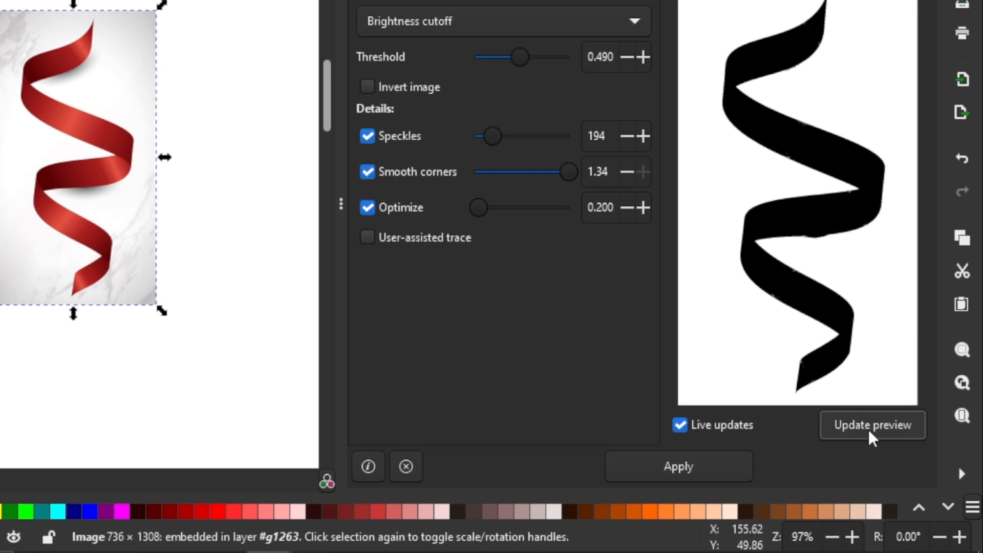
pyautogui.click(869, 431)
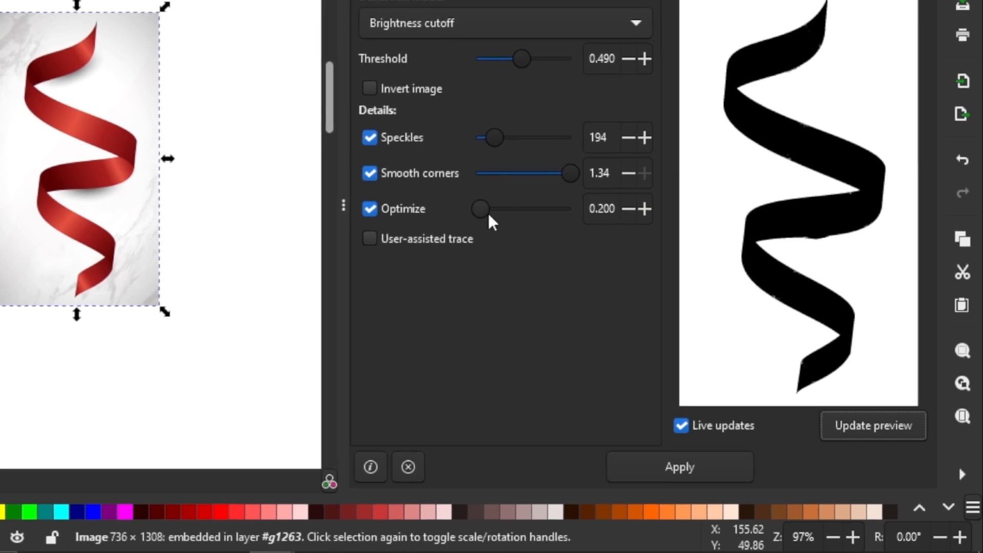
# Preview the trace with Optimize at 5.000, and reduce Optimize to 1.020
pyautogui.moveTo(485, 214); pyautogui.dragTo(579, 214)
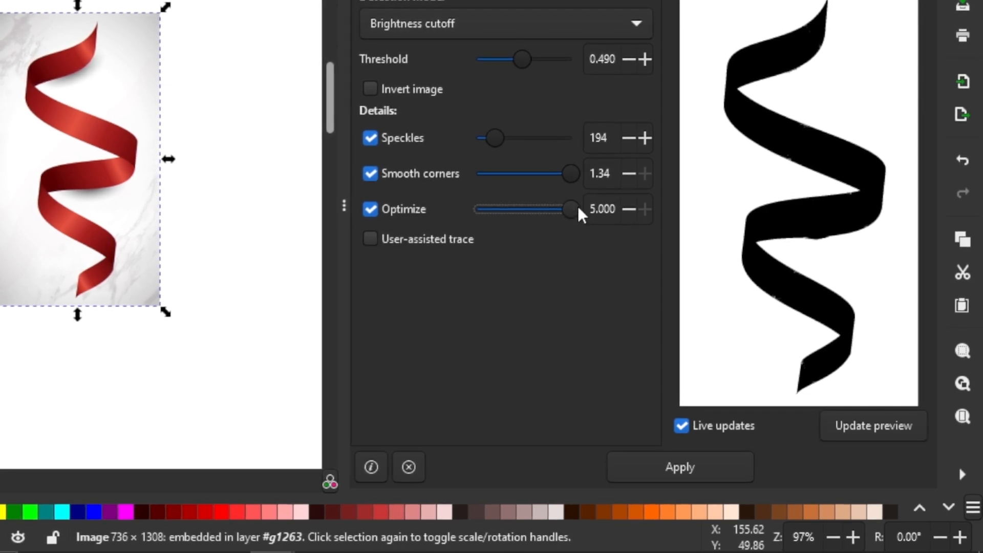
pyautogui.click(852, 429)
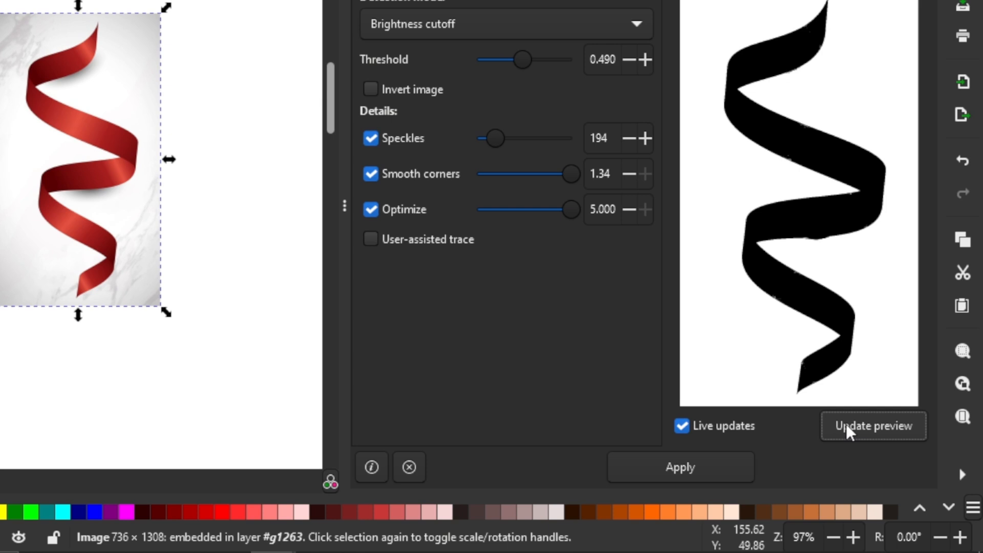
pyautogui.click(541, 215)
pyautogui.click(496, 215)
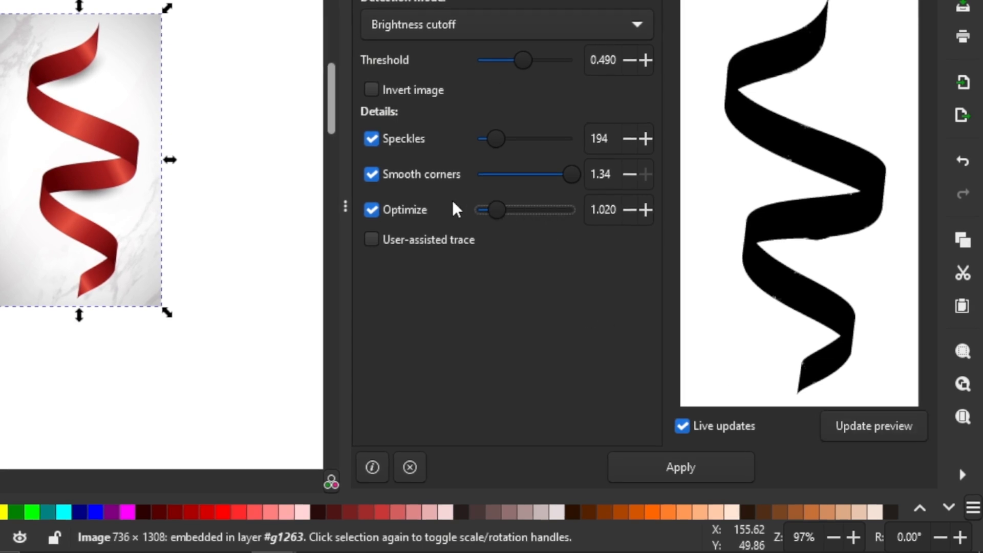
# Switch the detection mode to Edge detection, preview an edge threshold of 1.000, and lower it to 0.398
pyautogui.click(445, 24)
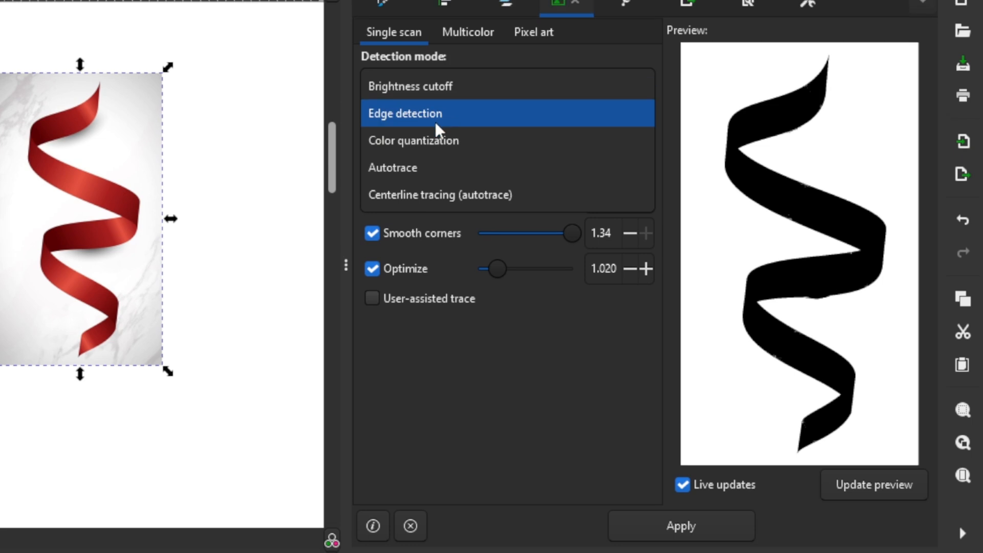
pyautogui.click(435, 122)
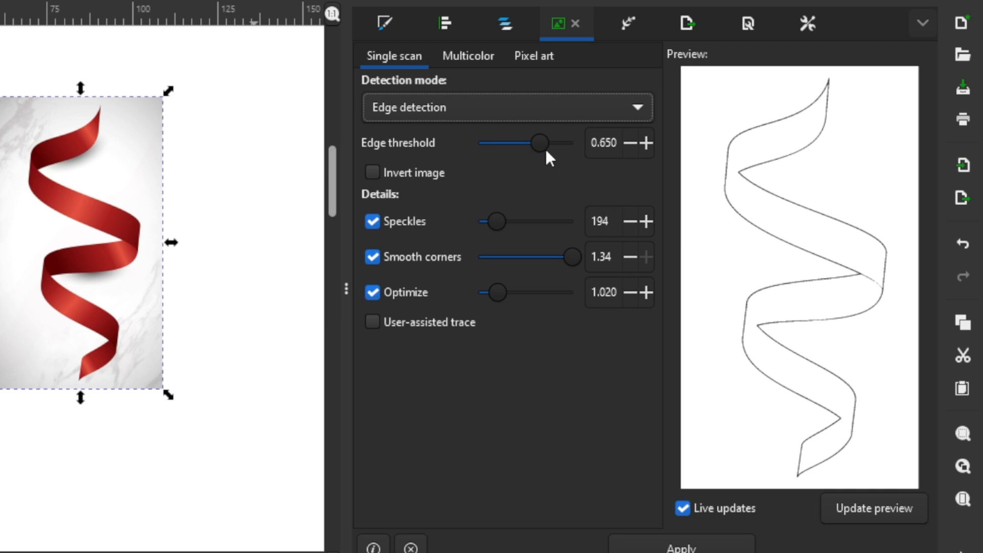
pyautogui.moveTo(544, 143); pyautogui.dragTo(571, 144)
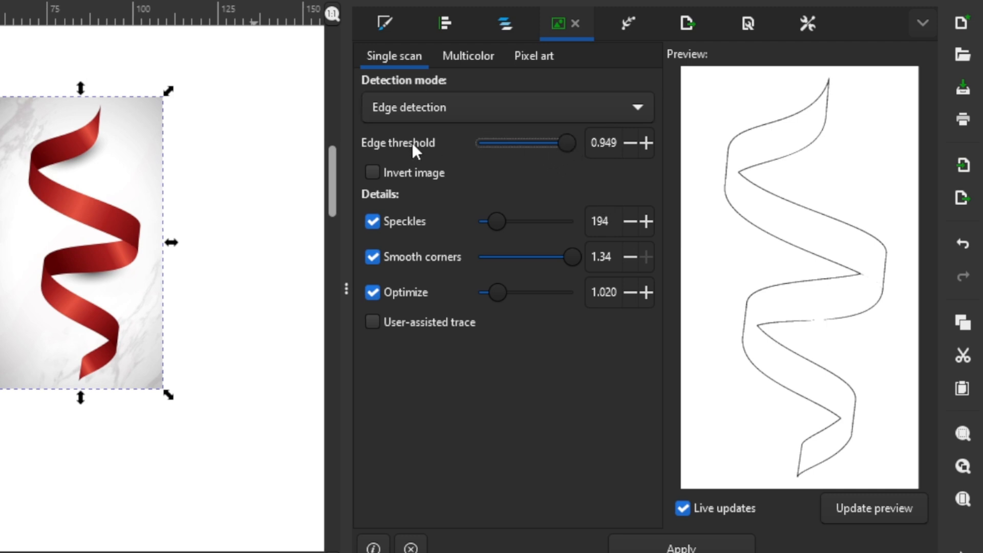
pyautogui.moveTo(510, 145); pyautogui.dragTo(613, 149)
pyautogui.click(873, 507)
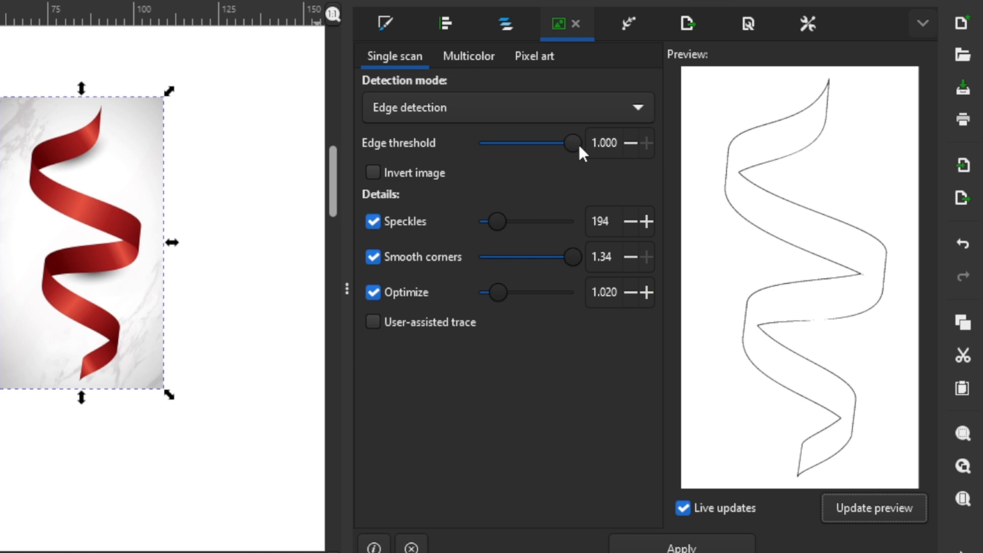
pyautogui.moveTo(579, 145)
pyautogui.mouseDown()
pyautogui.moveTo(497, 156)
pyautogui.moveTo(523, 155)
pyautogui.mouseUp()
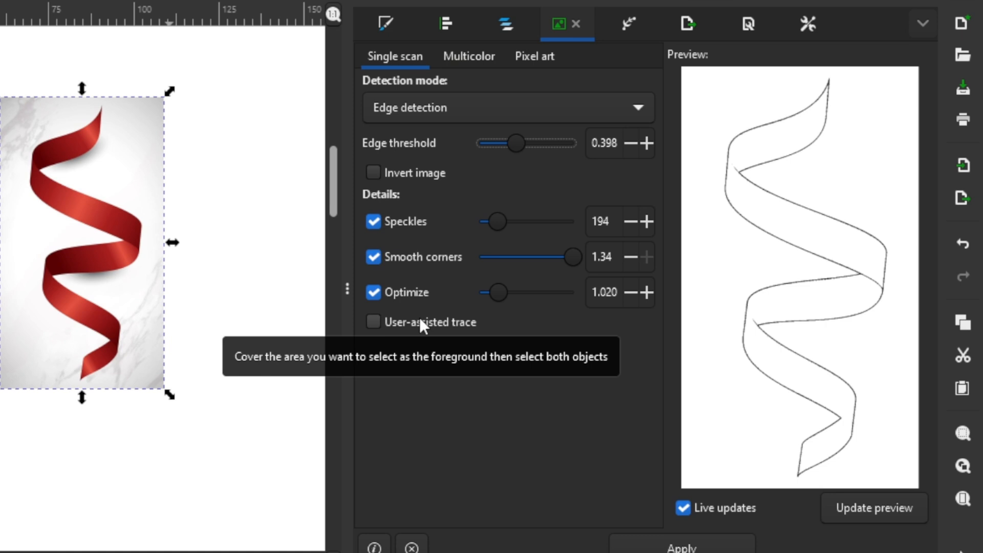
# Try the user-assisted trace option on the ribbon image and turn it back off
pyautogui.click(375, 322)
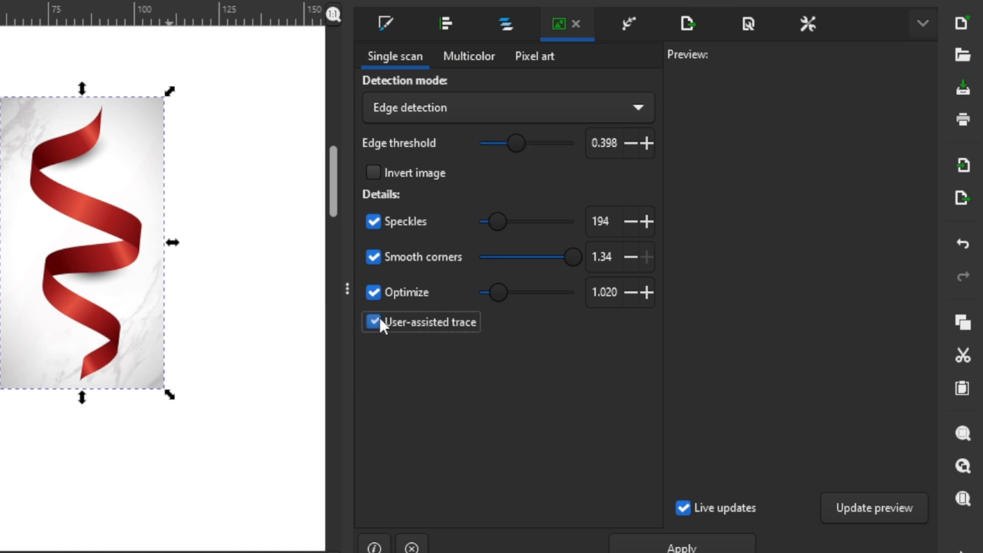
pyautogui.click(114, 317)
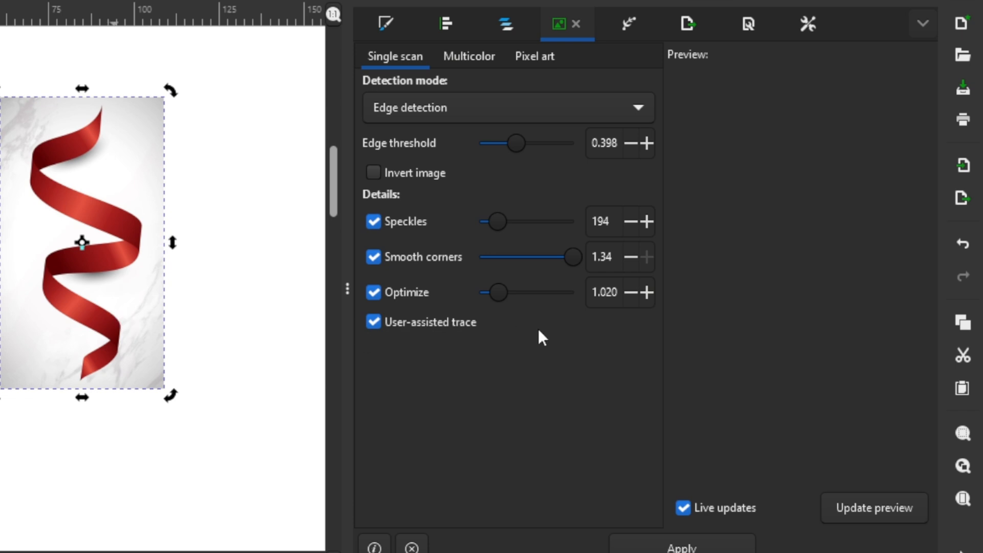
pyautogui.click(373, 321)
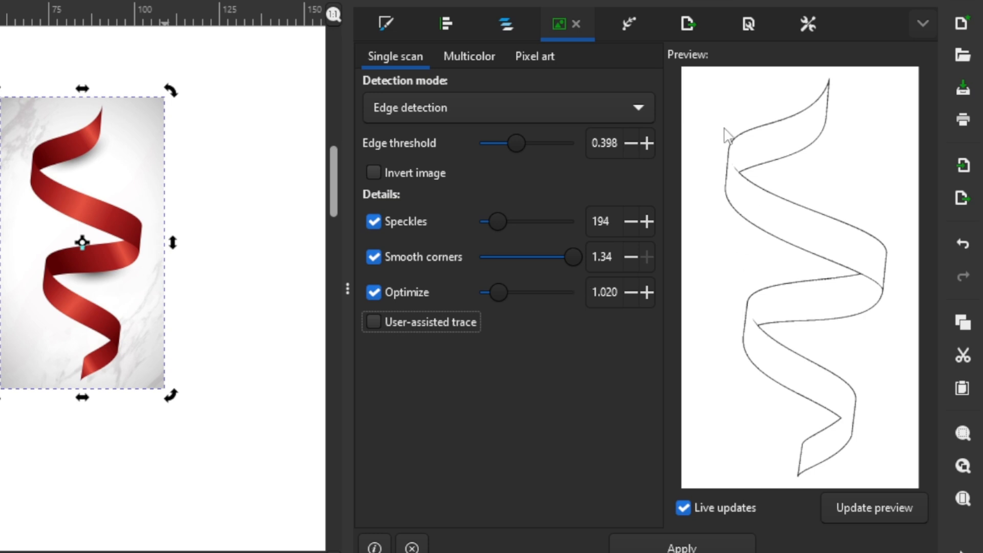
# Change the detection mode to Color quantization and invert the traced image
pyautogui.click(546, 108)
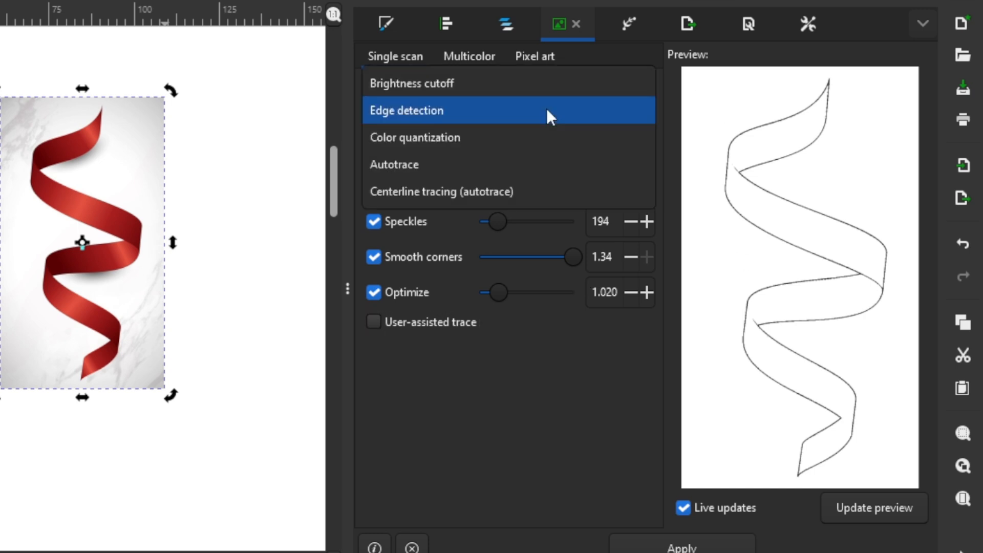
pyautogui.click(484, 139)
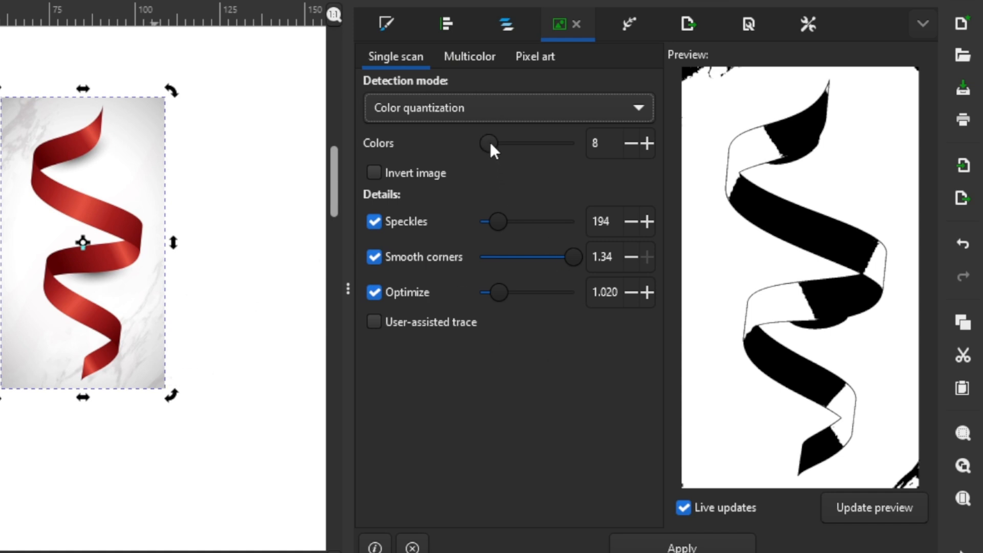
pyautogui.click(376, 176)
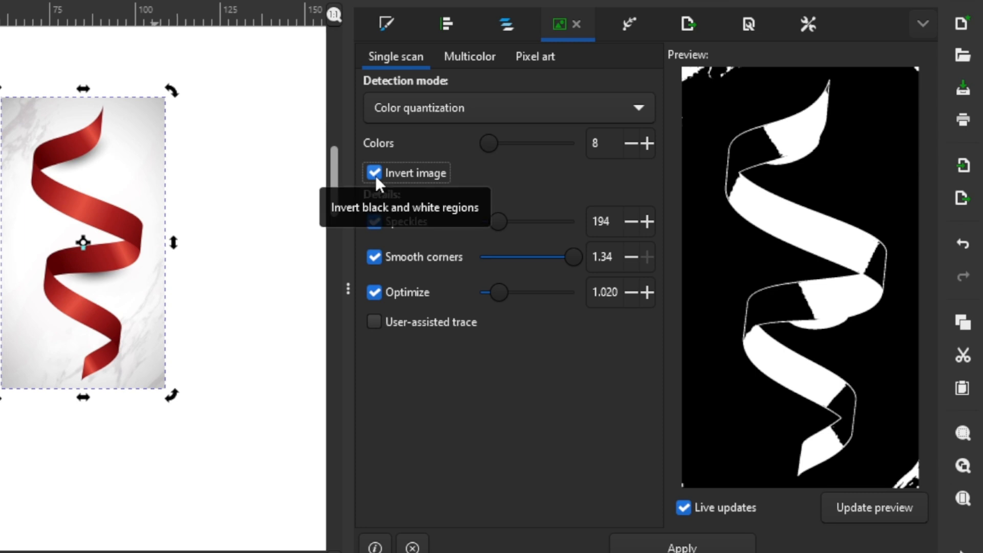
# Turn the image inversion off and back on, and preview the color quantization at 33 colors
pyautogui.click(376, 176)
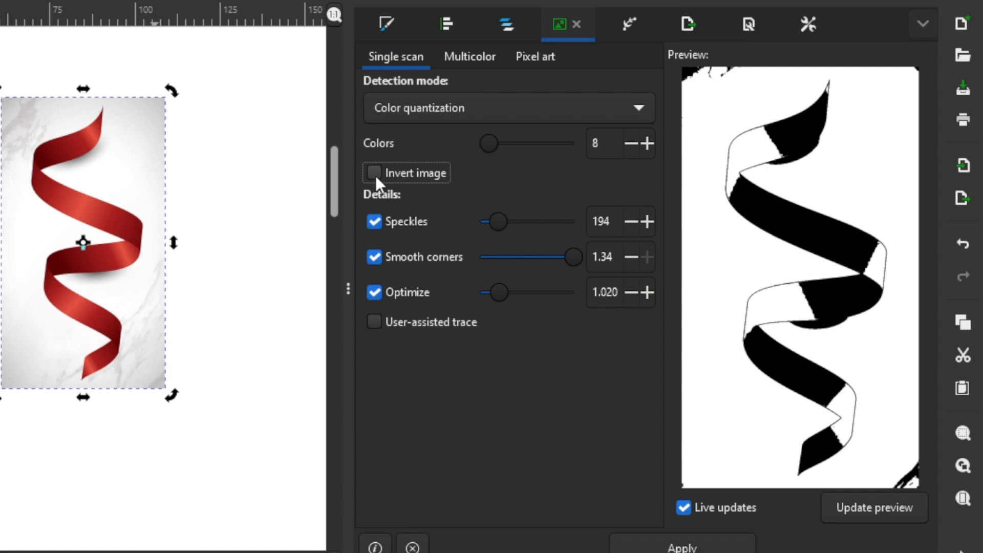
pyautogui.click(376, 175)
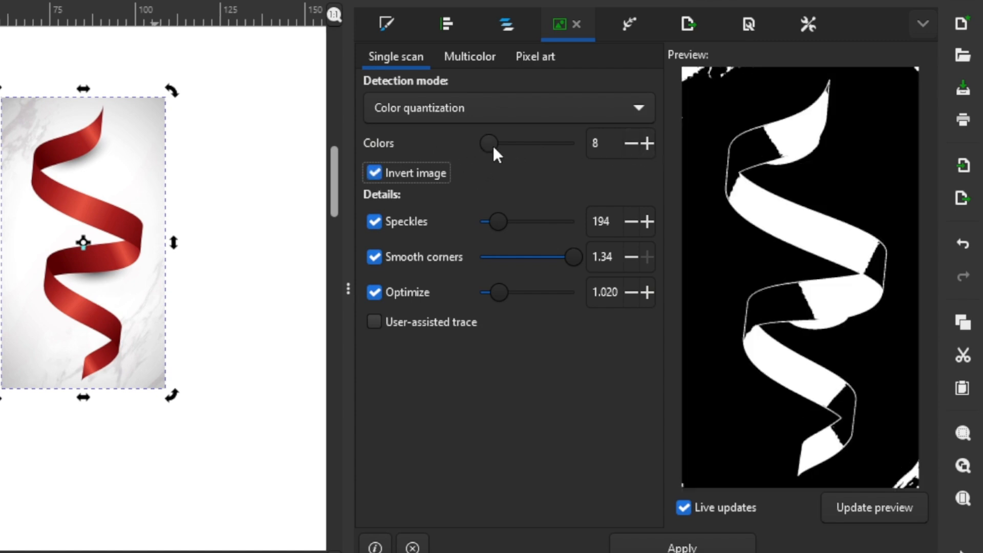
pyautogui.moveTo(490, 143); pyautogui.dragTo(530, 144)
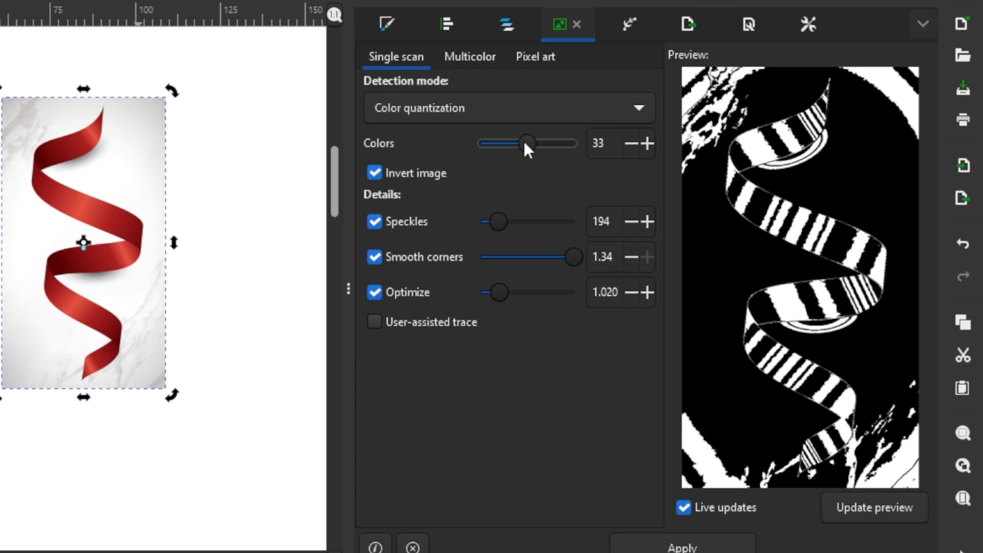
# Preview the color quantization at 25, 4 and 2 colors, and set it to 18 colors
pyautogui.moveTo(524, 140); pyautogui.dragTo(510, 142)
pyautogui.click(489, 140)
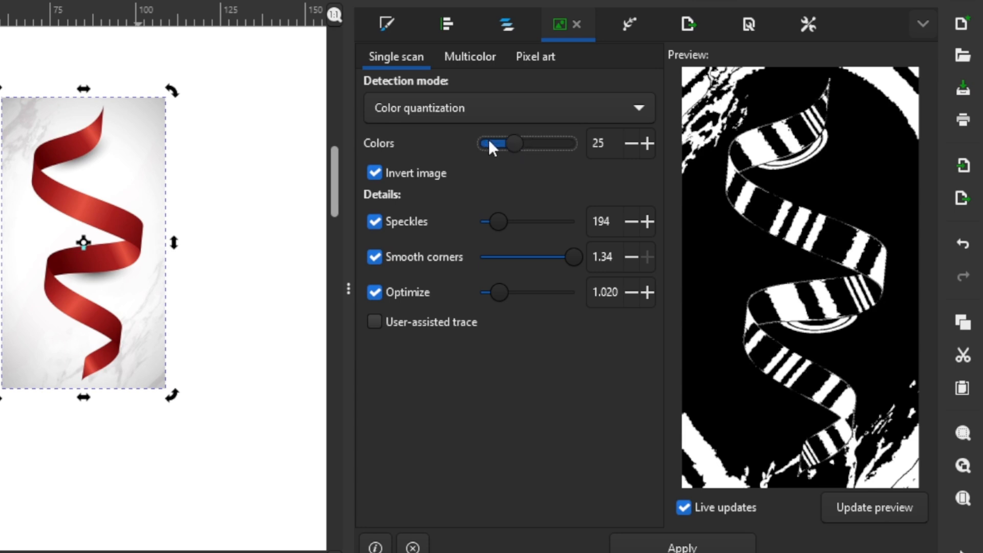
pyautogui.click(488, 141)
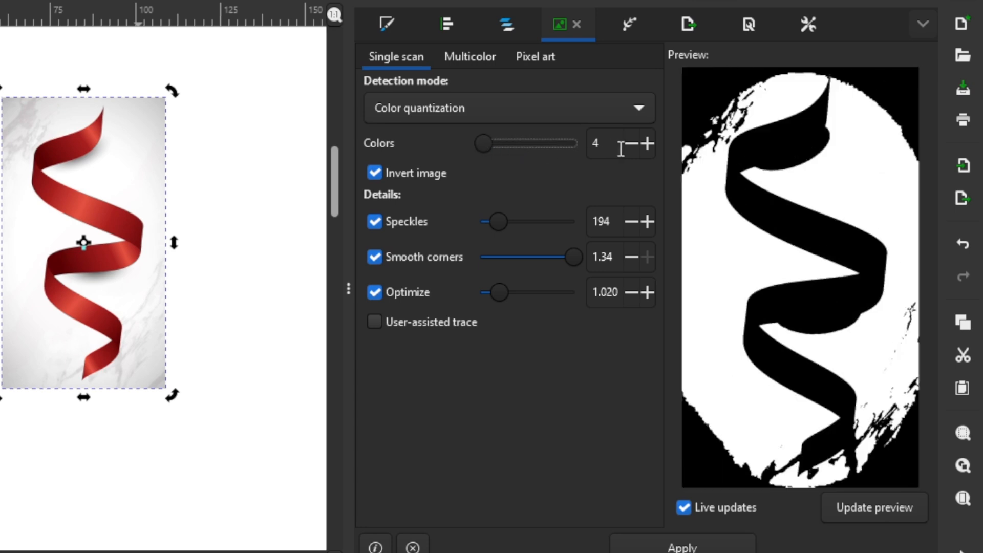
pyautogui.moveTo(489, 147); pyautogui.dragTo(474, 154)
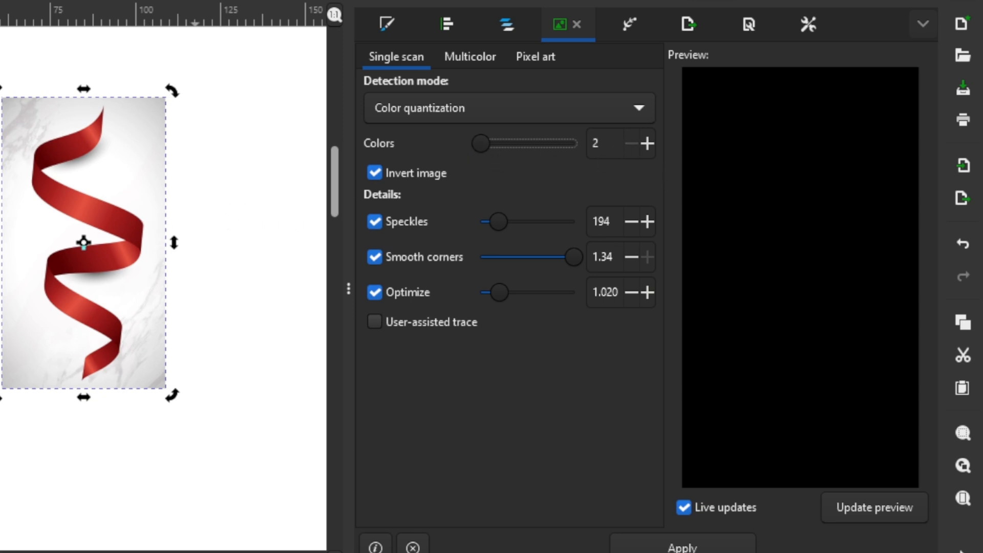
pyautogui.click(520, 143)
pyautogui.moveTo(521, 141); pyautogui.dragTo(507, 143)
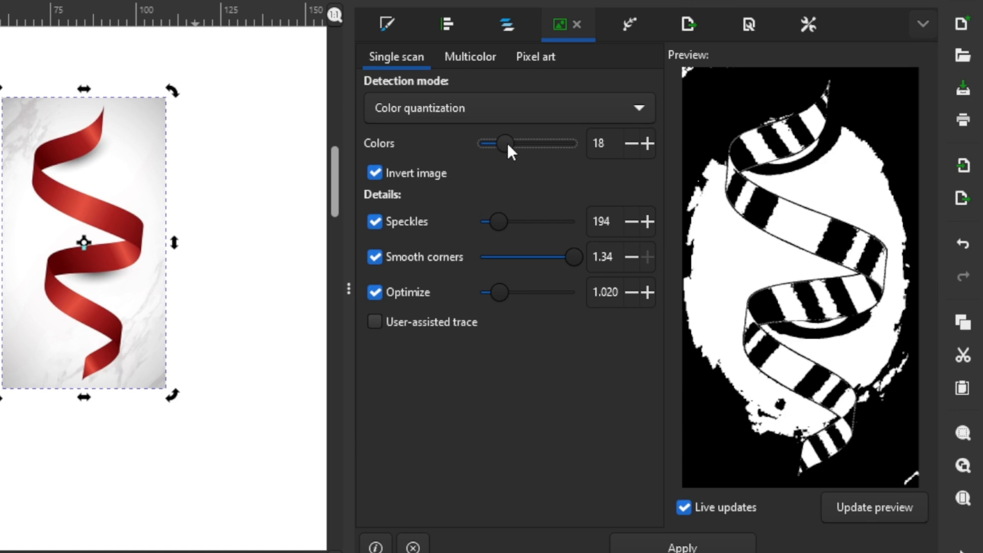
# Trace the ribbon image in Autotrace detection mode and place the resulting red ribbon beside the original image
pyautogui.click(498, 119)
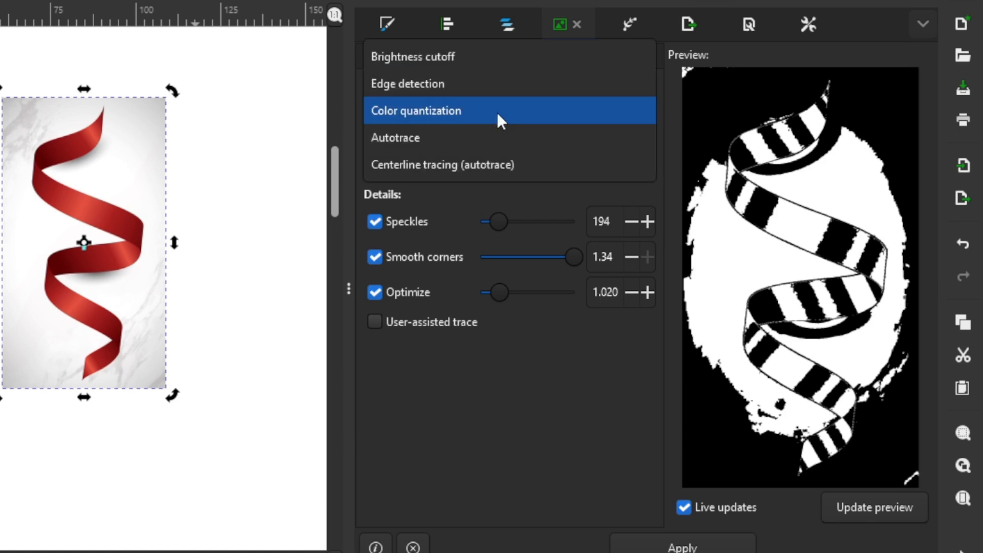
pyautogui.click(448, 136)
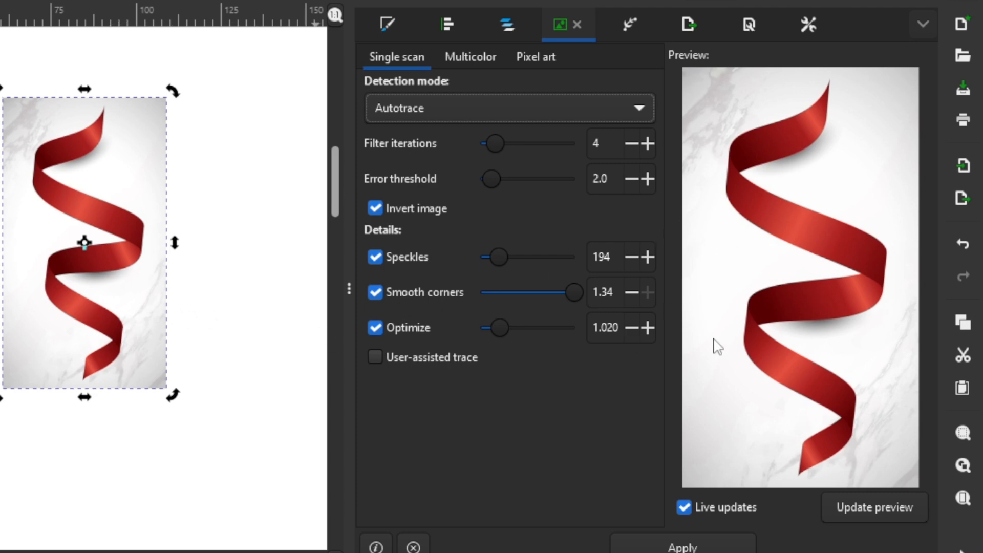
pyautogui.click(701, 548)
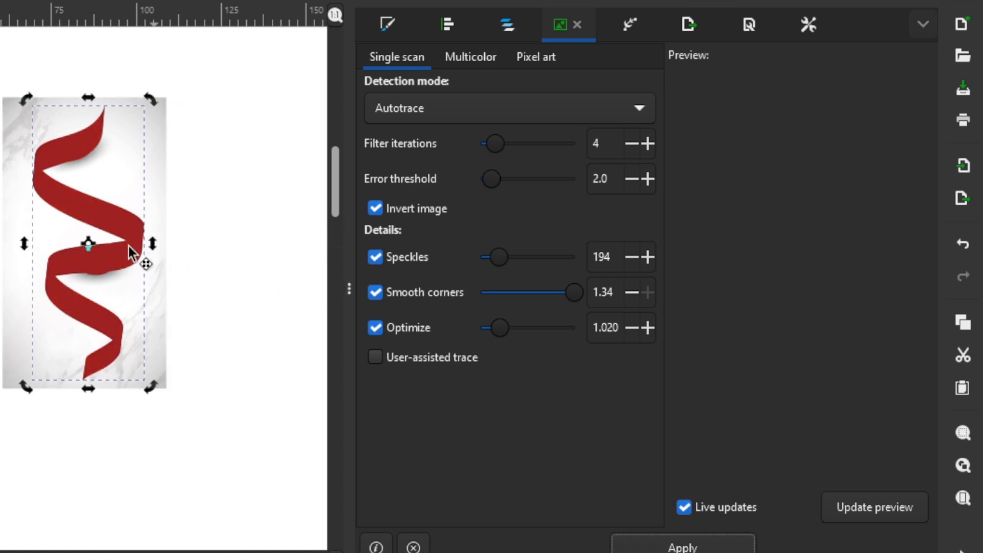
pyautogui.moveTo(131, 252)
pyautogui.mouseDown()
pyautogui.moveTo(241, 279)
pyautogui.moveTo(294, 275)
pyautogui.mouseUp()
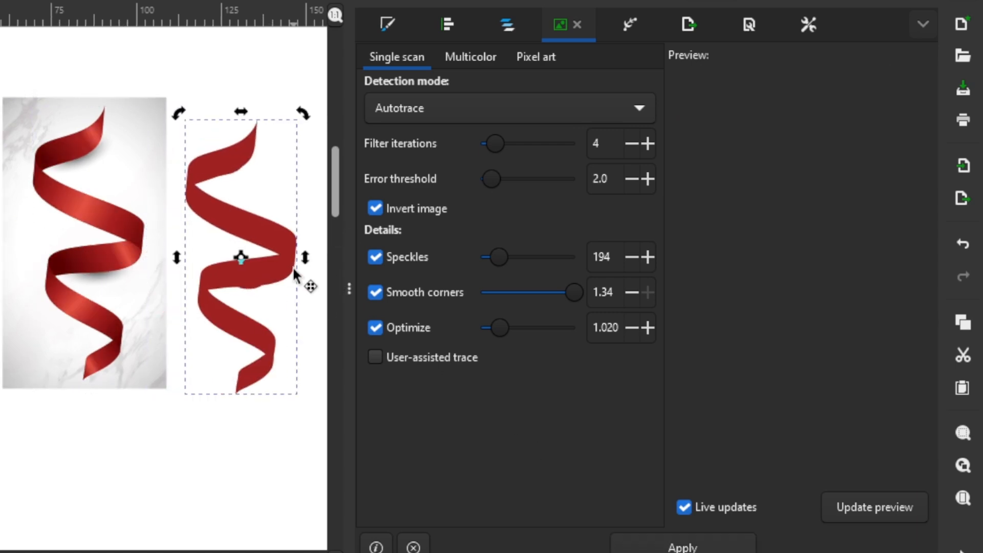
# Refresh the Autotrace preview of the ribbon image, and move the traced ribbon up level with the image
pyautogui.click(96, 205)
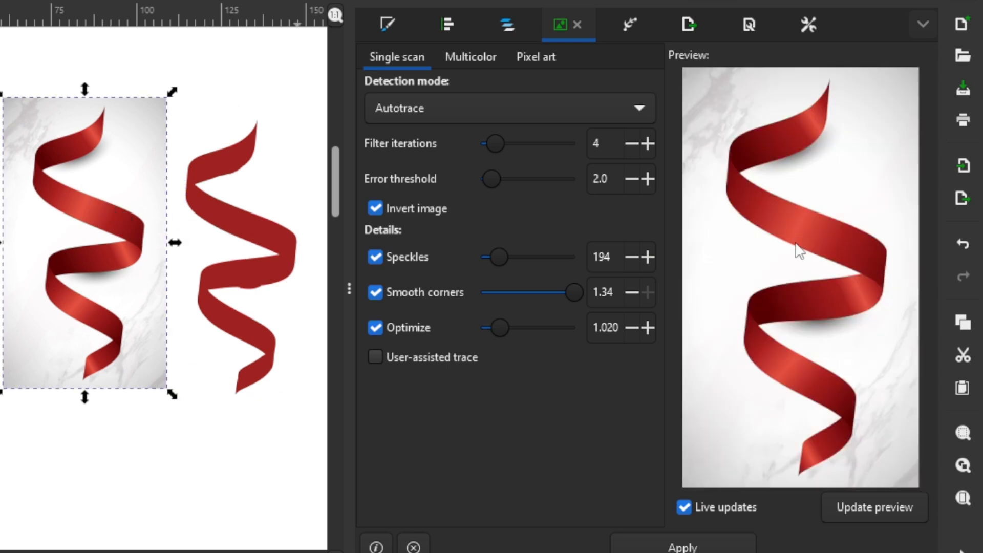
pyautogui.click(854, 507)
pyautogui.click(856, 508)
pyautogui.click(856, 508)
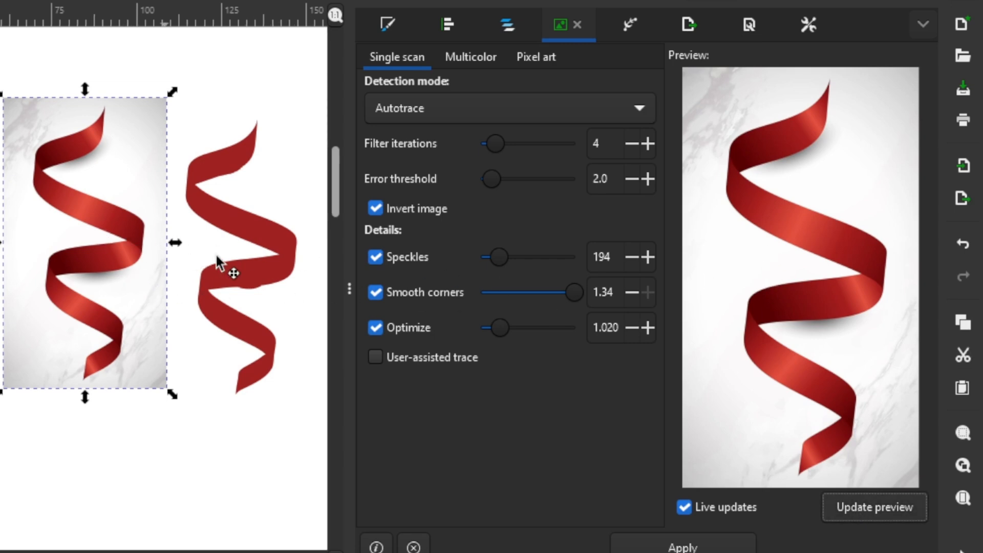
pyautogui.click(246, 277)
pyautogui.moveTo(275, 227)
pyautogui.mouseDown()
pyautogui.moveTo(287, 240)
pyautogui.moveTo(254, 247)
pyautogui.mouseUp()
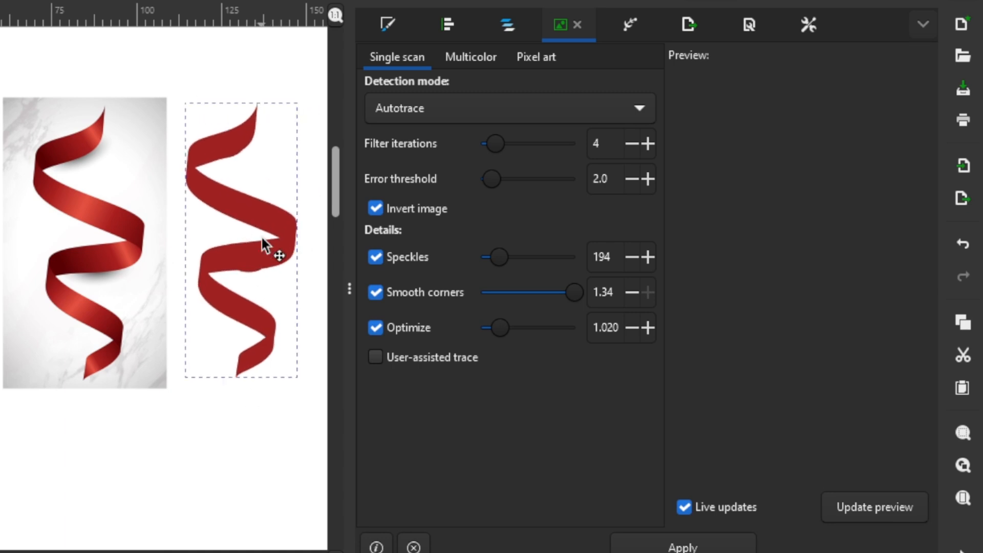
# Set the Autotrace filter iterations to 10 for the ribbon image and refresh the preview
pyautogui.click(131, 258)
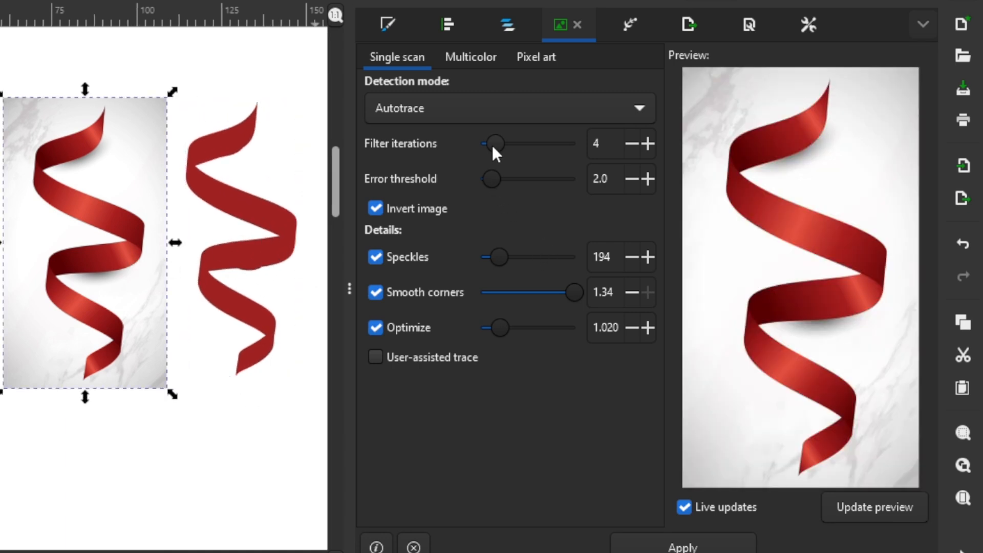
pyautogui.moveTo(492, 146); pyautogui.dragTo(521, 143)
pyautogui.click(856, 509)
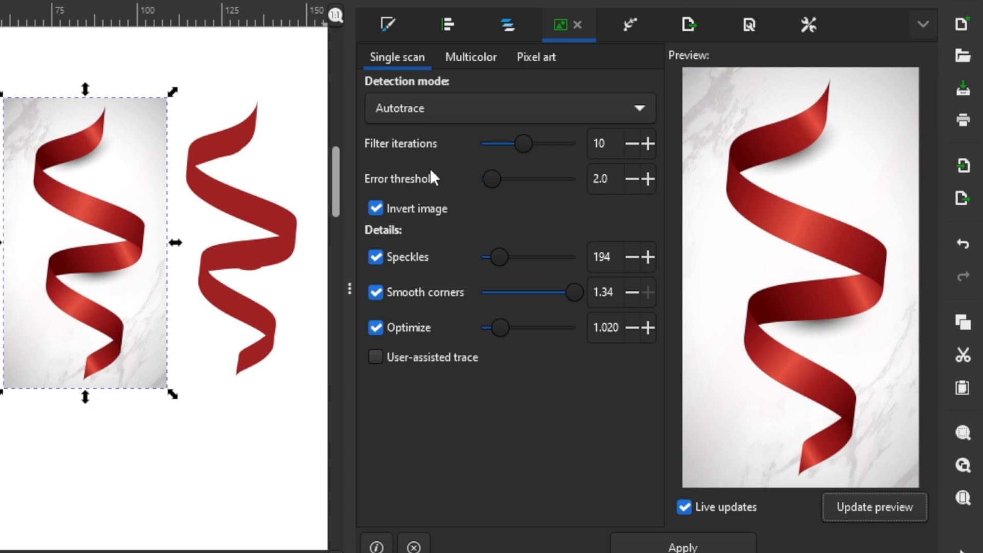
# Try tracing the ribbon image with Centerline tracing (autotrace), using 12 filter iterations and an error threshold of 6.1
pyautogui.click(410, 103)
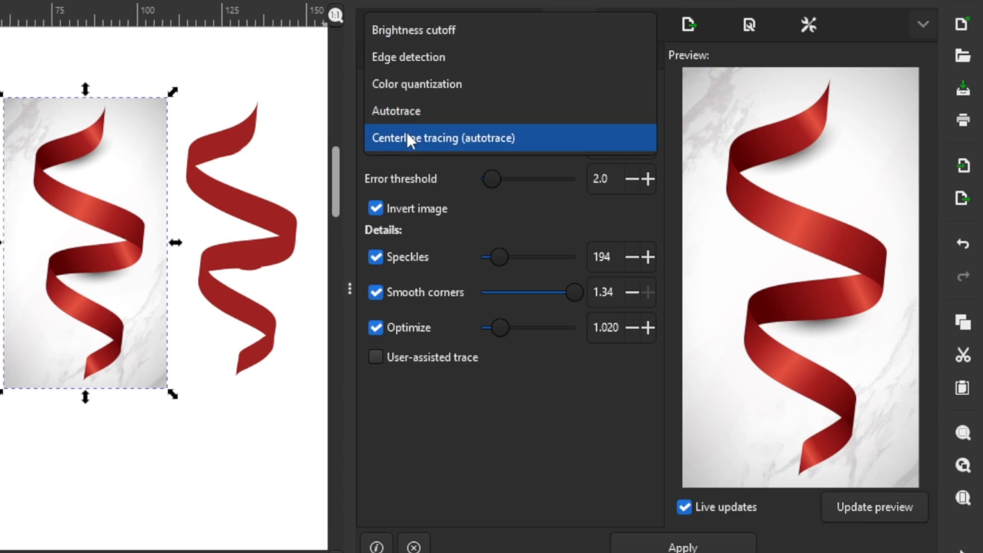
pyautogui.click(412, 144)
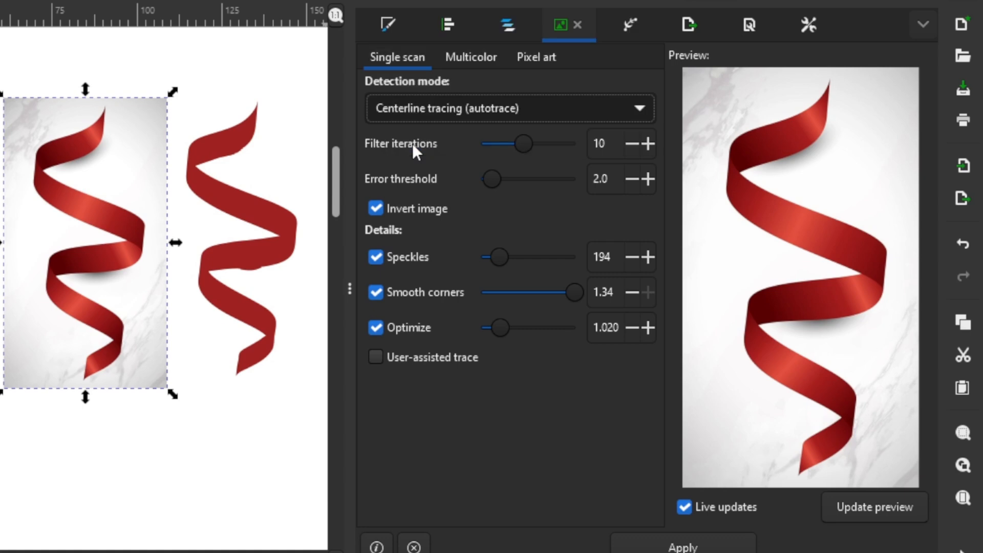
pyautogui.click(872, 509)
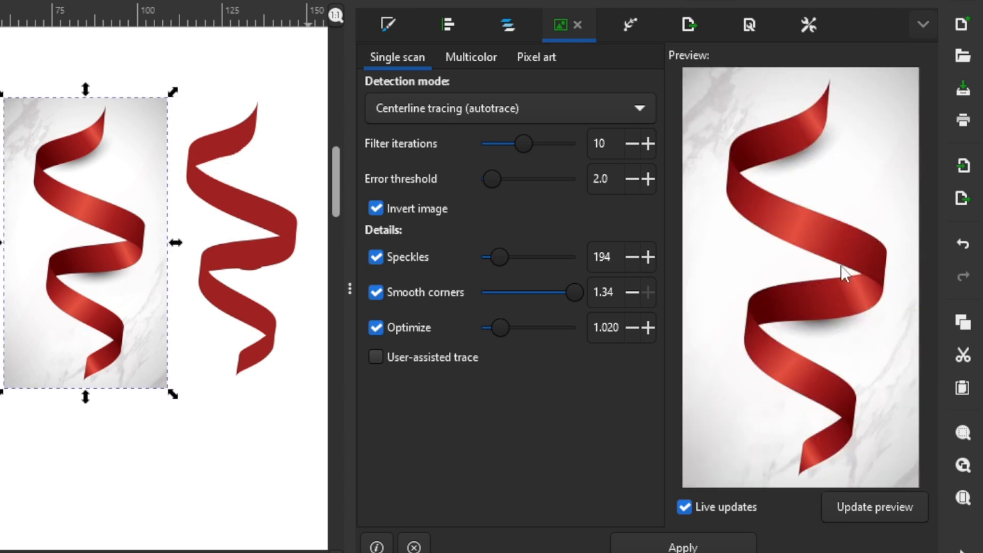
pyautogui.moveTo(524, 137); pyautogui.dragTo(536, 140)
pyautogui.moveTo(492, 179); pyautogui.dragTo(536, 179)
pyautogui.click(689, 548)
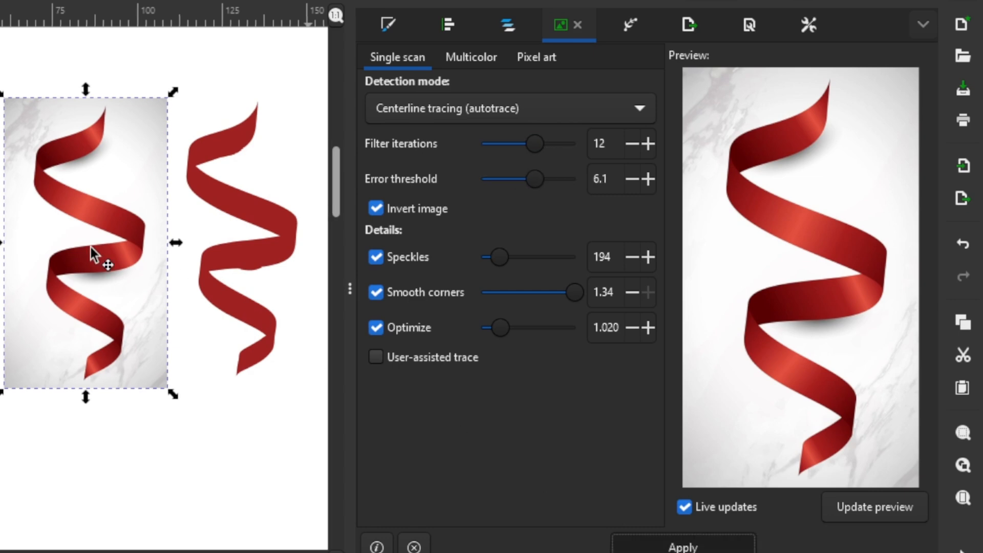
pyautogui.moveTo(105, 226); pyautogui.dragTo(0, 241)
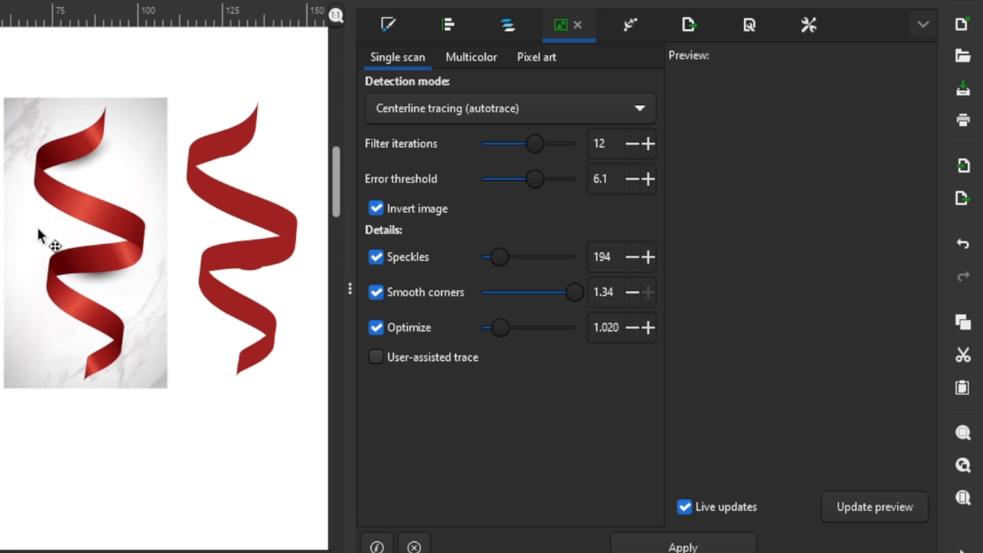
pyautogui.click(152, 244)
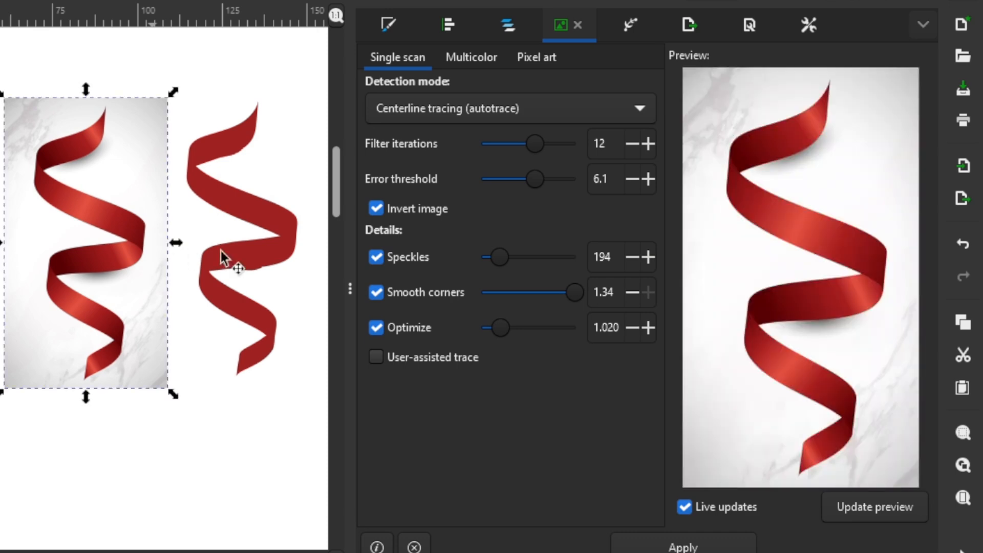
# Trace the ribbon image in Brightness cutoff mode with a threshold of 0.500
pyautogui.click(466, 110)
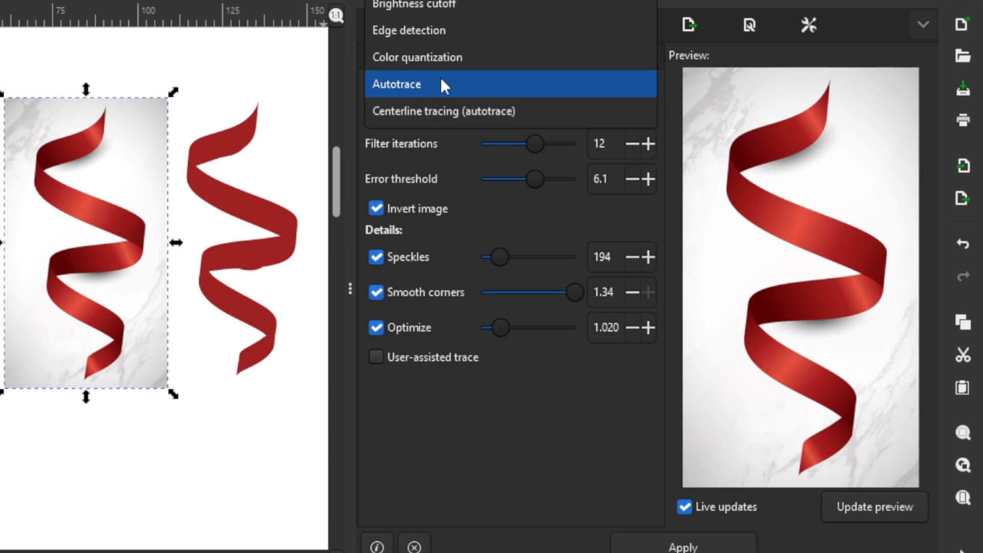
pyautogui.click(435, 7)
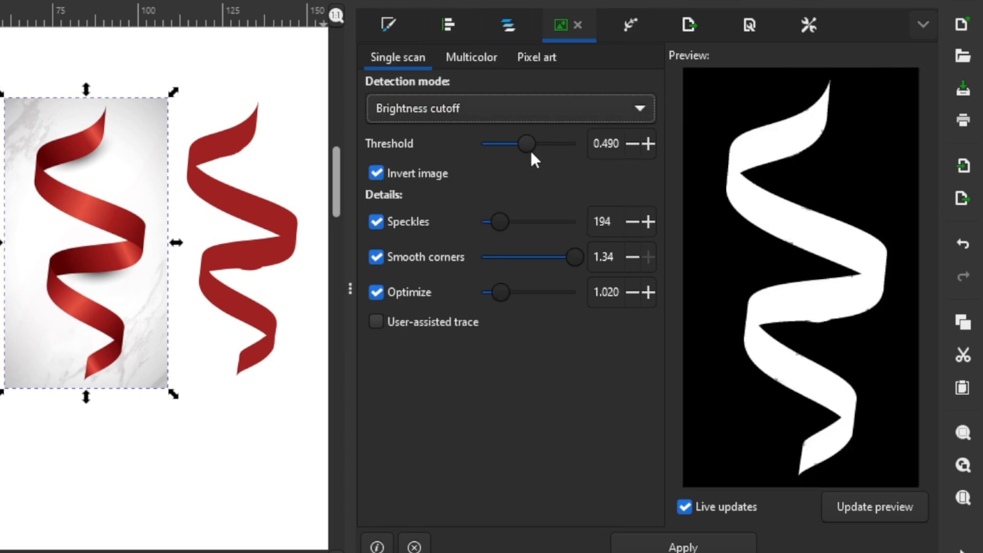
pyautogui.moveTo(544, 145)
pyautogui.mouseDown()
pyautogui.moveTo(487, 139)
pyautogui.moveTo(528, 144)
pyautogui.mouseUp()
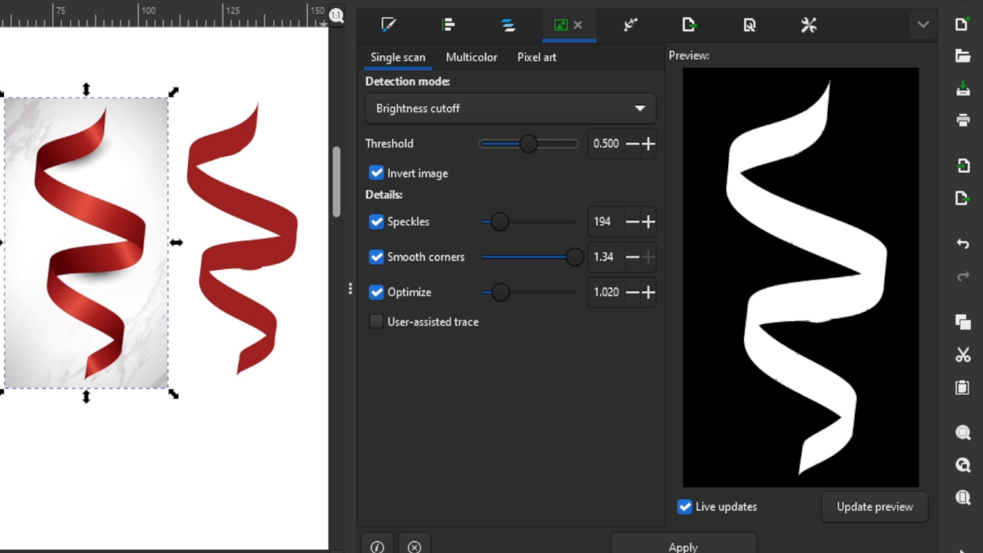
pyautogui.click(713, 550)
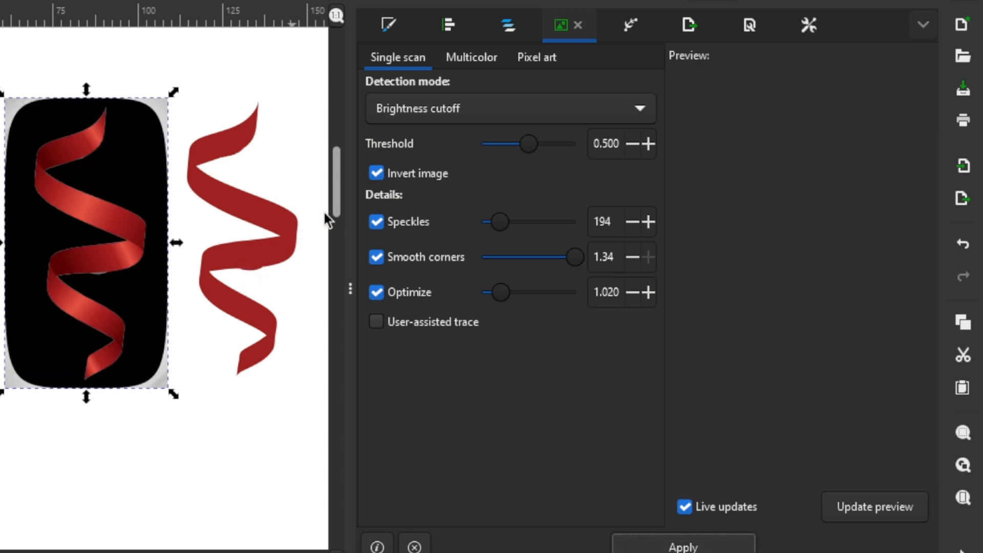
# Hide the docked trace dialog and move the black brightness-cutoff trace to the empty page area beside the portrait photo
pyautogui.click(355, 290)
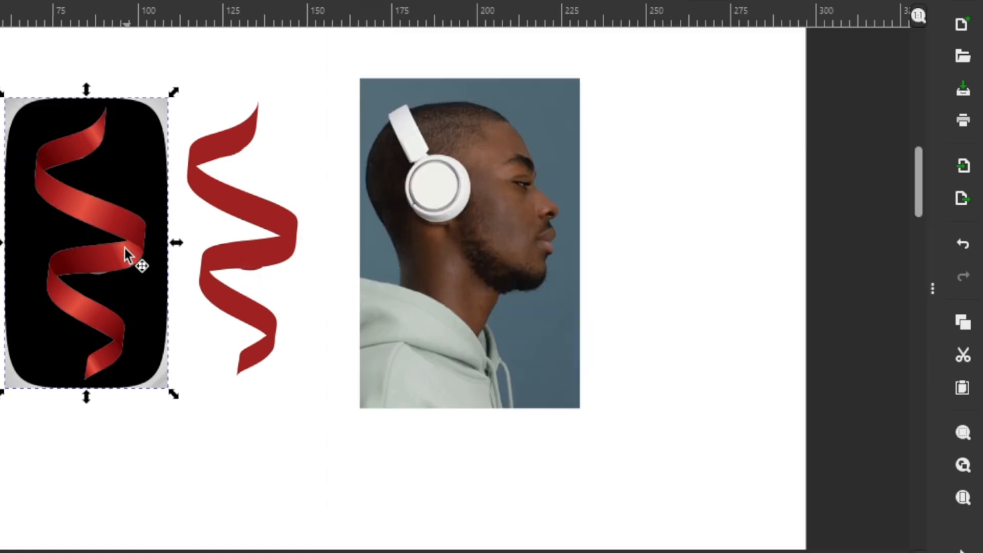
pyautogui.moveTo(147, 347)
pyautogui.mouseDown()
pyautogui.moveTo(167, 398)
pyautogui.moveTo(200, 413)
pyautogui.moveTo(256, 416)
pyautogui.mouseUp()
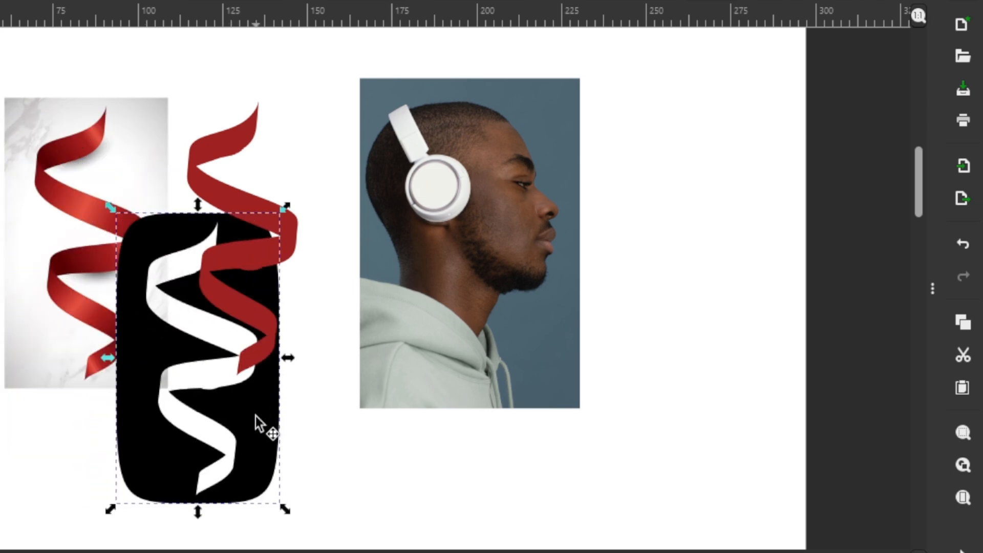
pyautogui.scroll(-3, 287, 416)
pyautogui.keyDown('ctrl'); pyautogui.scroll(-1, 251, 384); pyautogui.keyUp('ctrl')
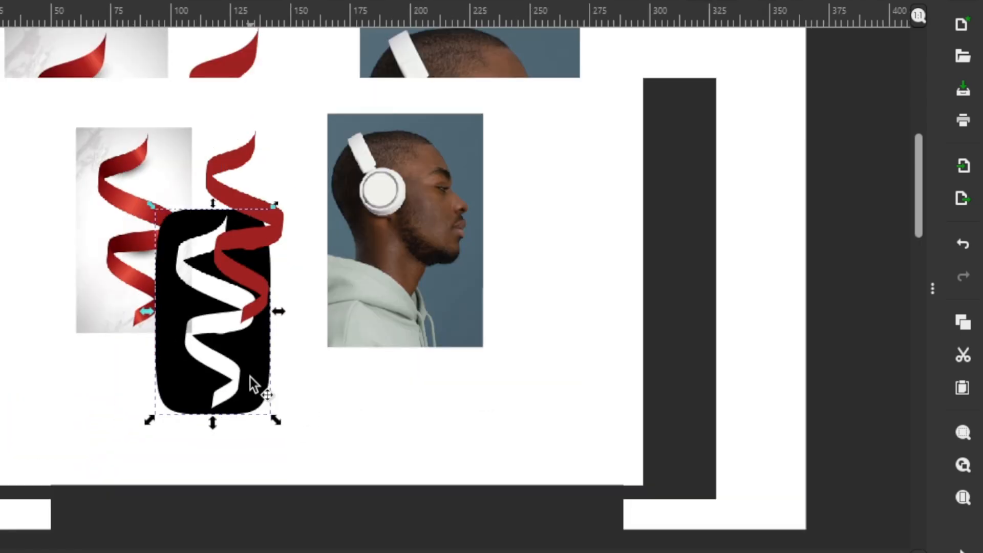
pyautogui.moveTo(256, 392); pyautogui.dragTo(493, 339)
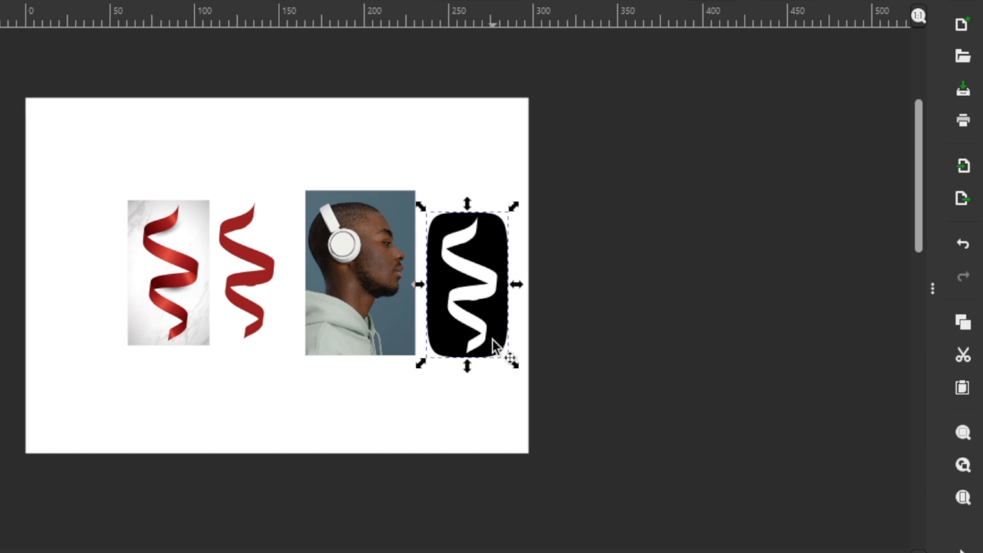
pyautogui.scroll(3, 486, 311)
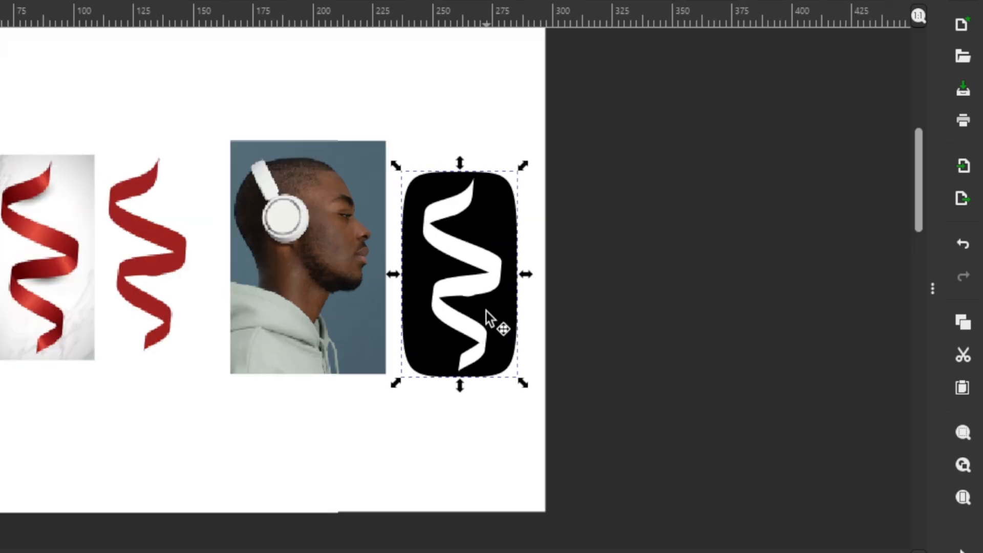
pyautogui.scroll(3, 487, 312)
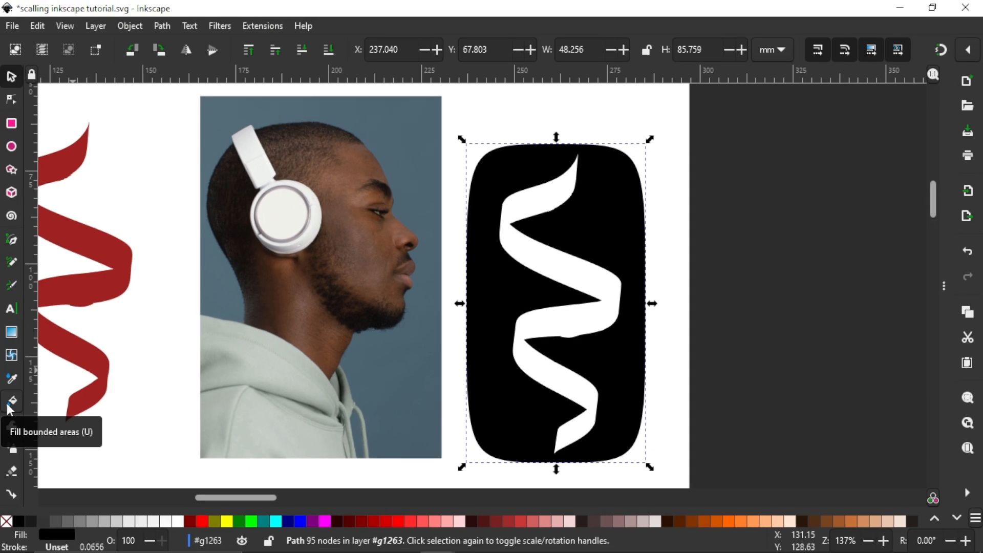
# Recolor the black trace red and fill its enclosed ribbon-shaped opening with red using the bucket fill
pyautogui.click(11, 404)
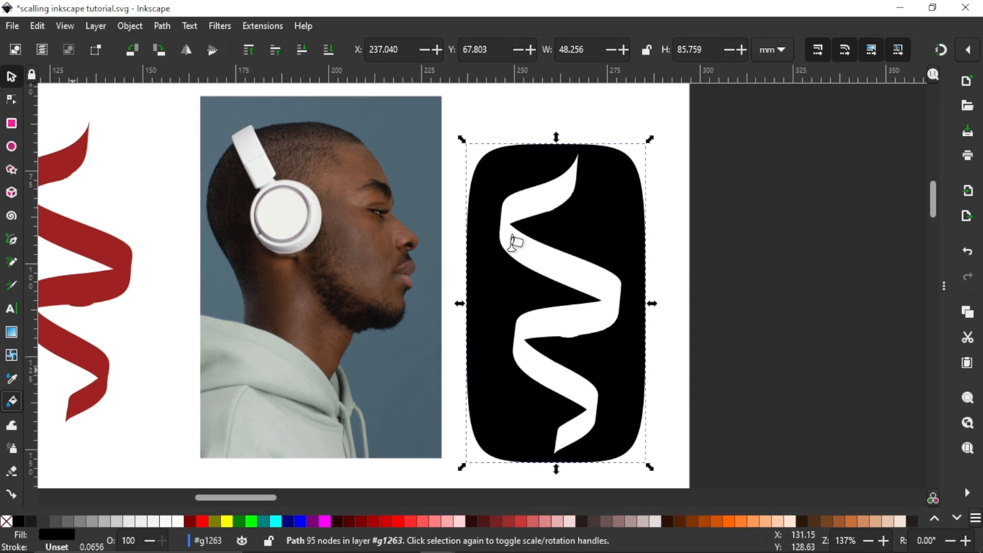
pyautogui.click(203, 521)
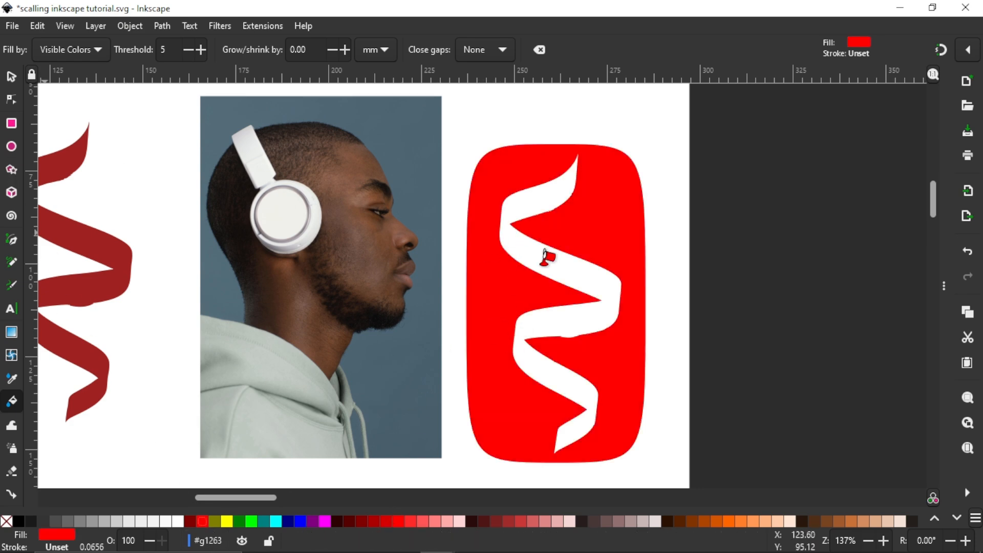
pyautogui.click(539, 199)
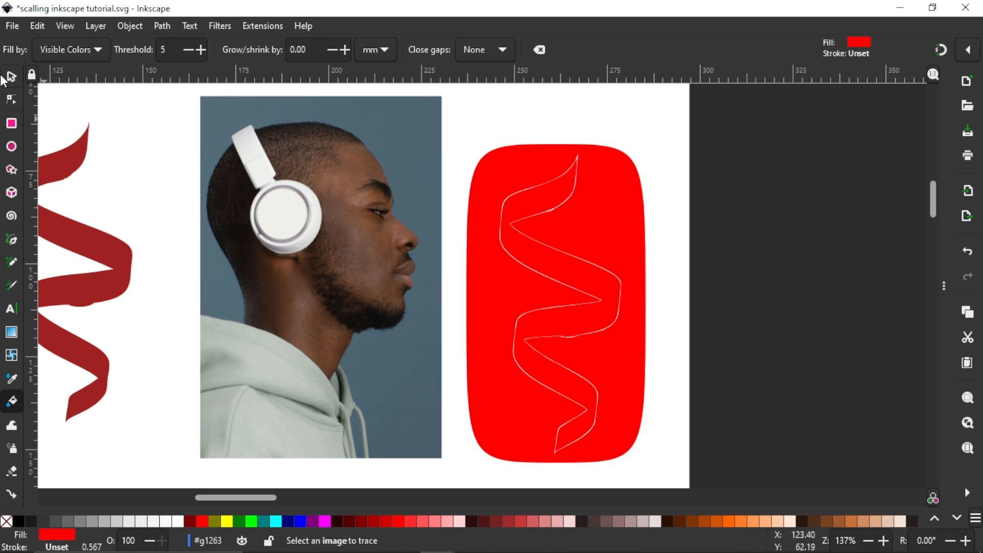
# Recolor the ribbon-shaped fill dark red and move it out of the red trace onto the canvas beside the page
pyautogui.press('s')
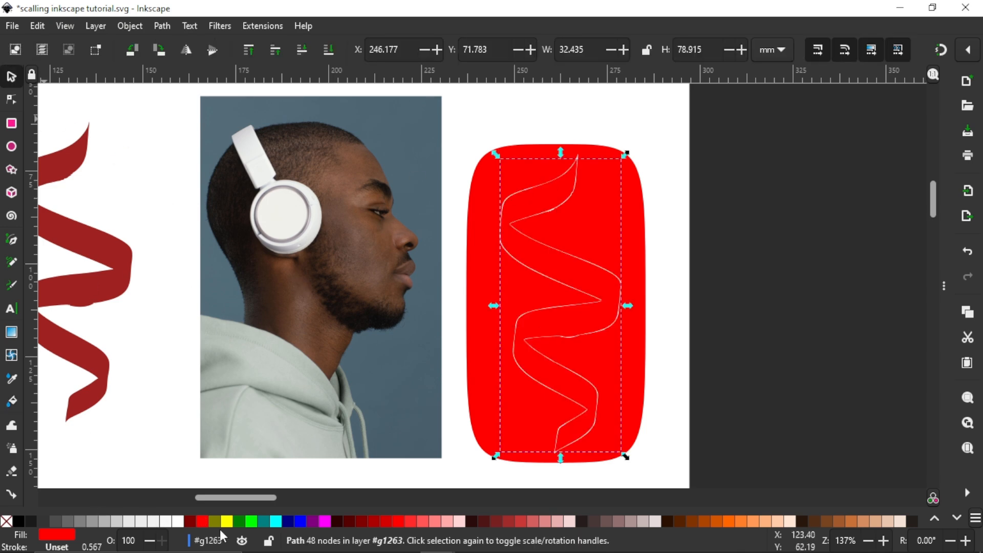
pyautogui.click(190, 522)
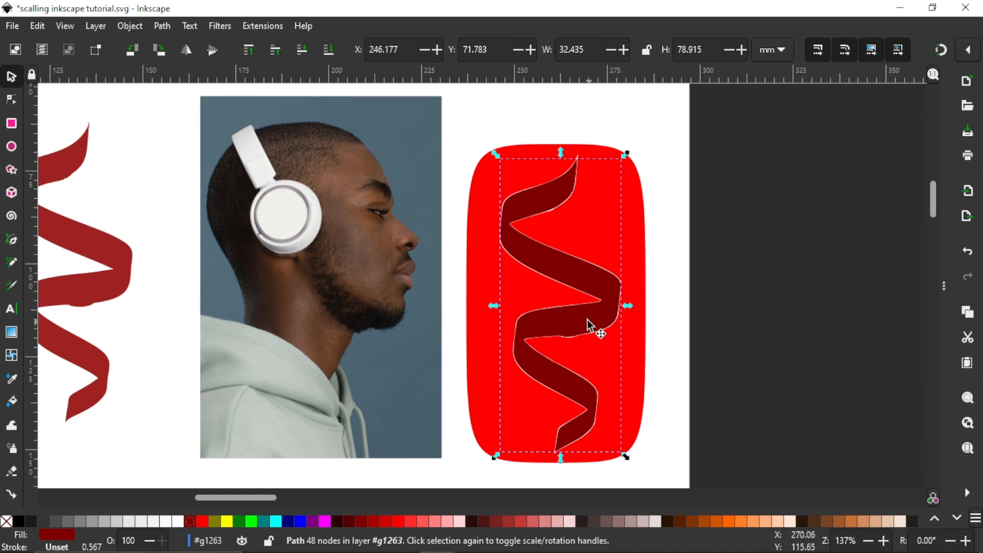
pyautogui.moveTo(728, 314); pyautogui.dragTo(847, 299)
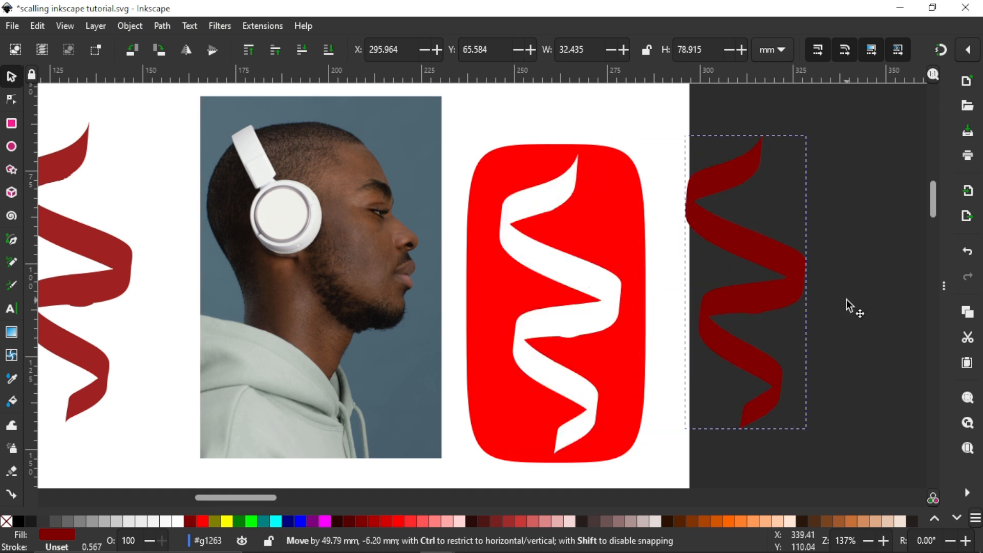
# Delete the red rounded trace and place the dark red ribbon in its spot beside the portrait photo
pyautogui.click(638, 260)
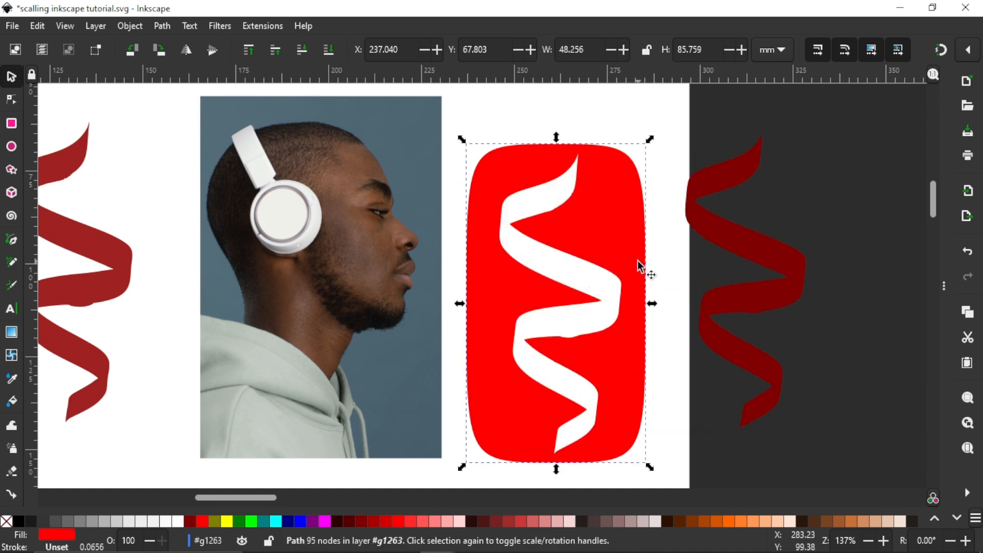
pyautogui.press('Delete')
pyautogui.moveTo(722, 275); pyautogui.dragTo(549, 284)
pyautogui.scroll(-1, 550, 287)
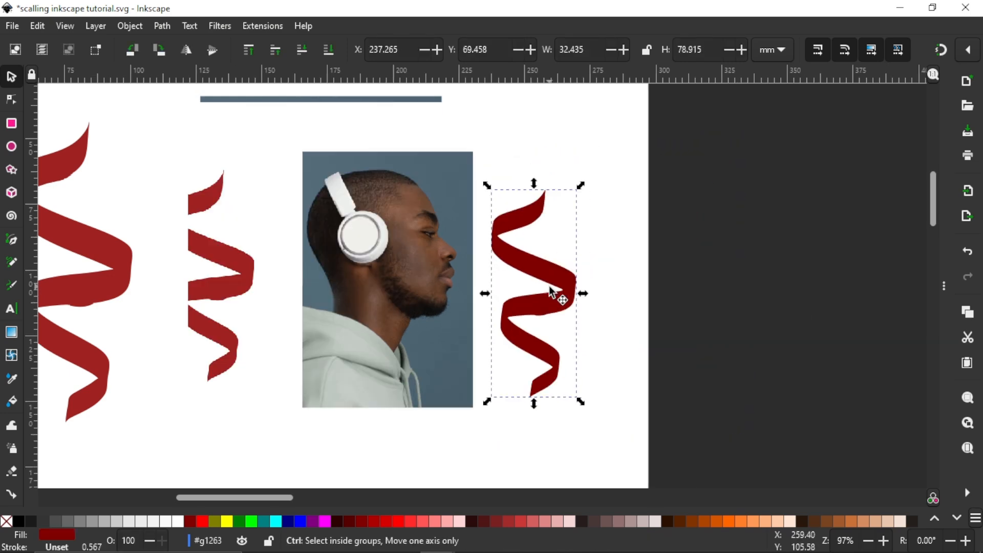
pyautogui.scroll(-1, 549, 285)
# Smooth the lower edge of the dark red ribbon's middle fold by deleting its three uneven nodes
pyautogui.click(248, 302)
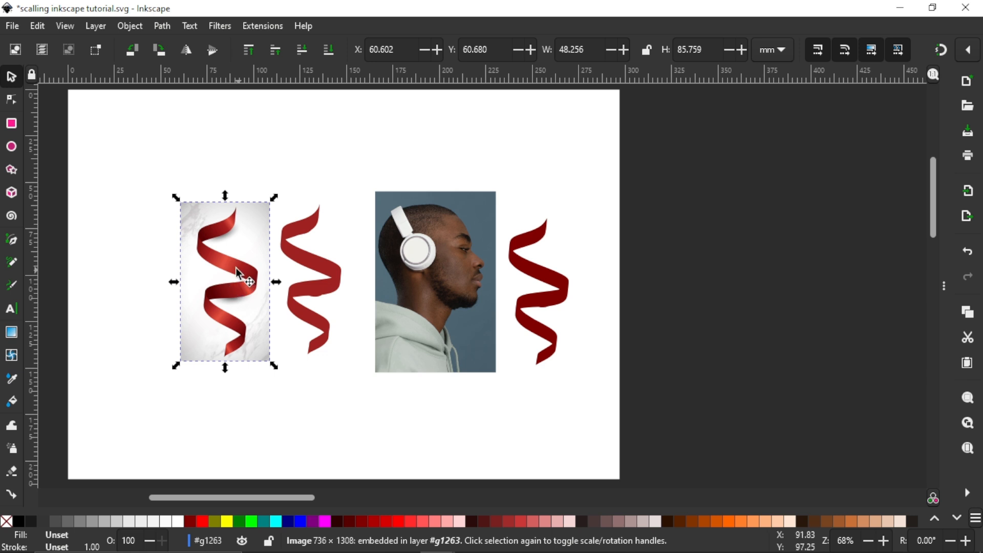
pyautogui.click(18, 100)
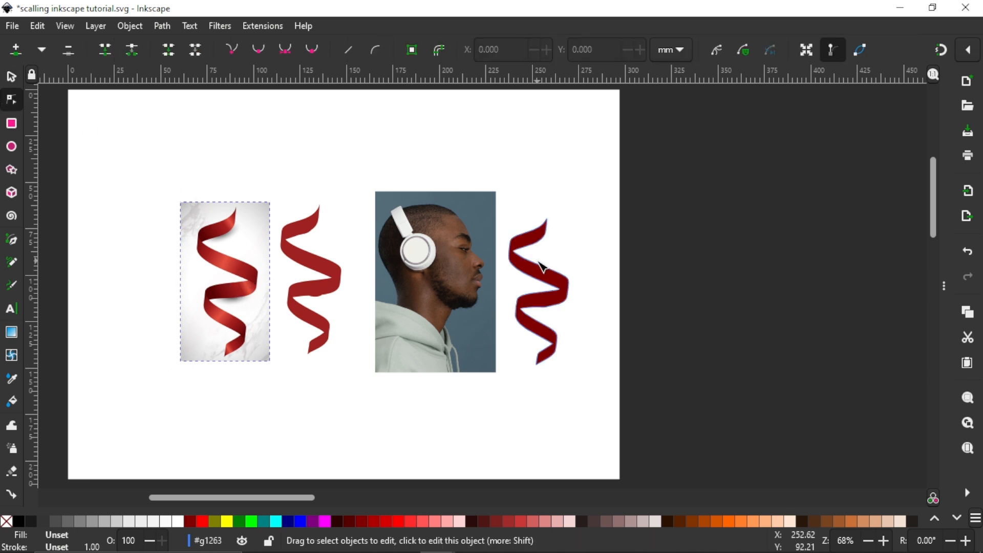
pyautogui.click(538, 266)
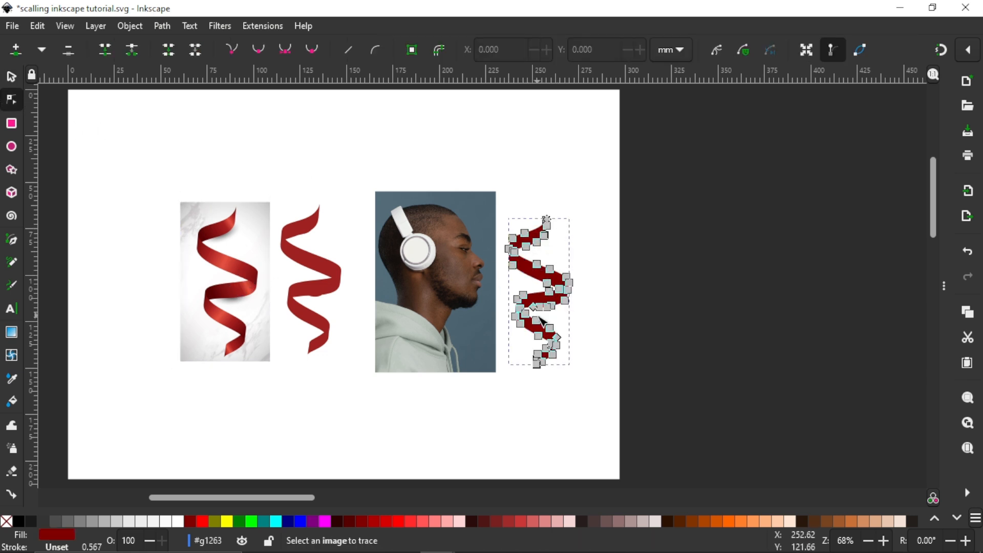
pyautogui.scroll(3, 538, 284)
pyautogui.scroll(3, 542, 323)
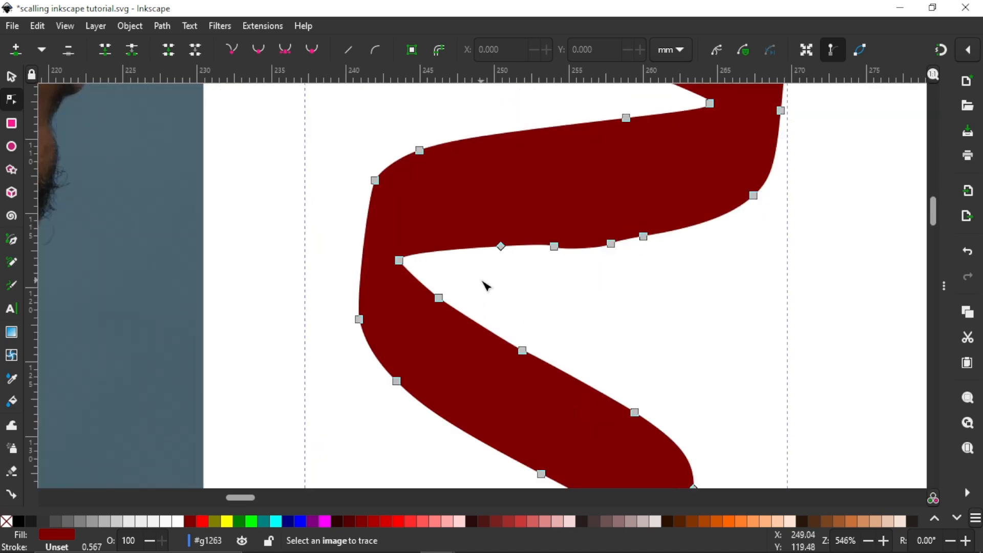
pyautogui.scroll(-1, 481, 282)
pyautogui.scroll(2, 554, 265)
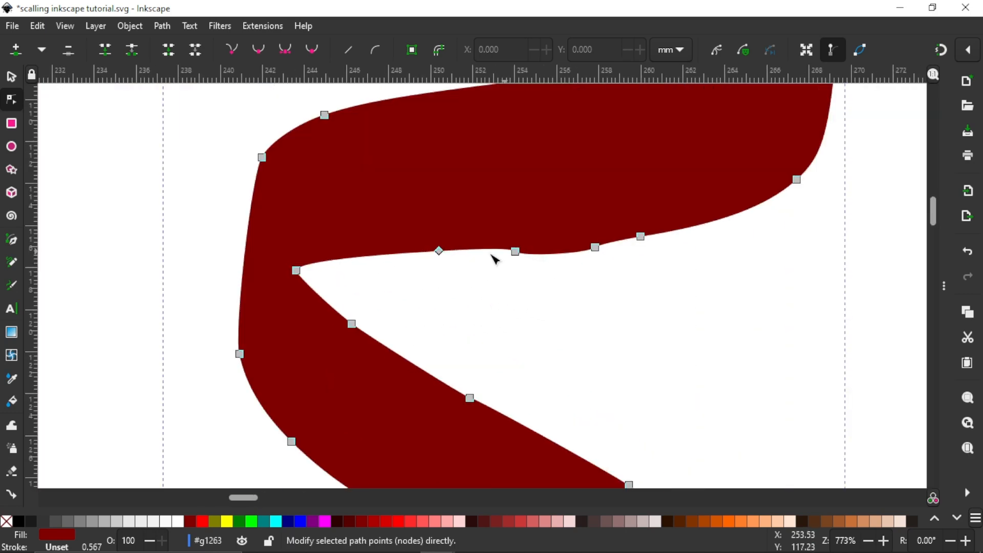
pyautogui.moveTo(456, 222); pyautogui.dragTo(673, 298)
pyautogui.press('Delete')
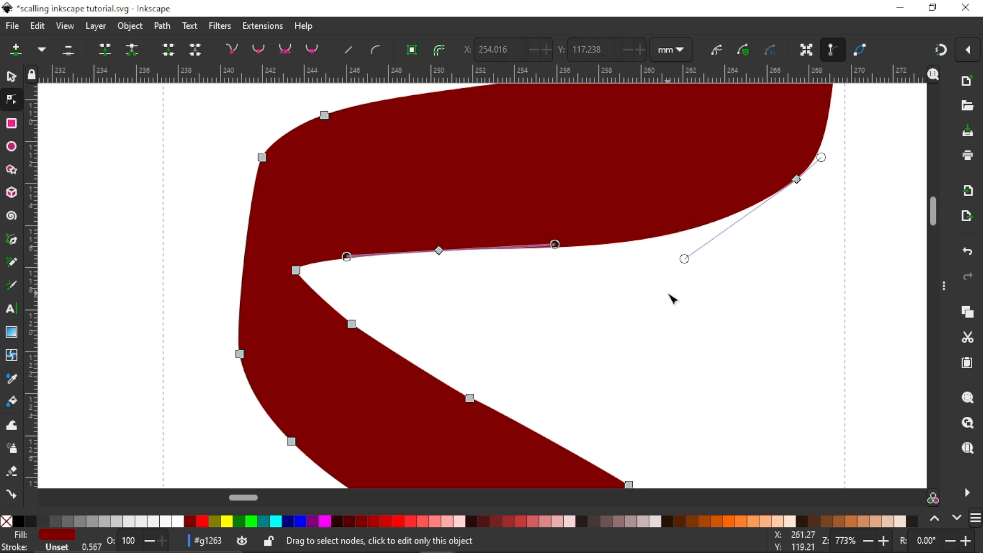
pyautogui.click(673, 298)
pyautogui.scroll(-4, 662, 295)
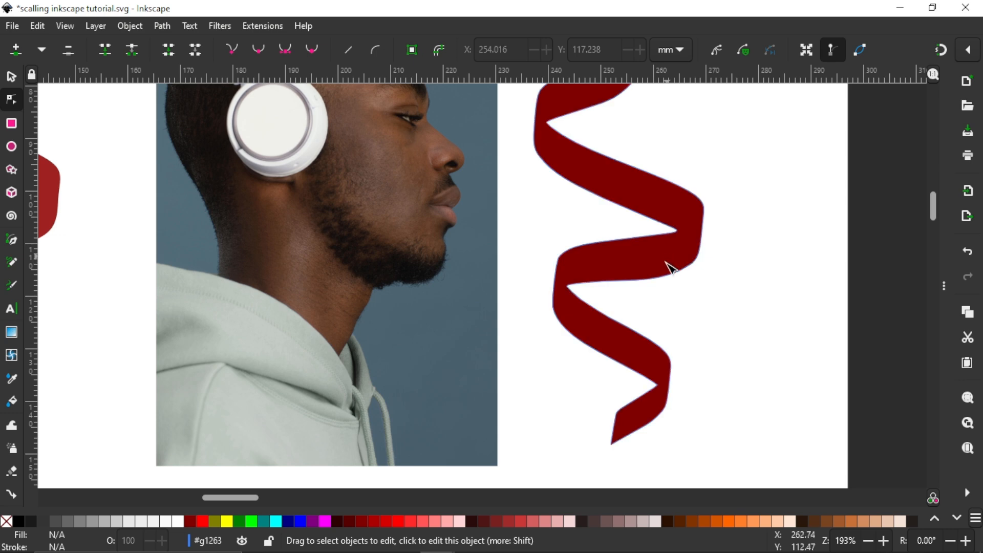
pyautogui.scroll(-2, 665, 269)
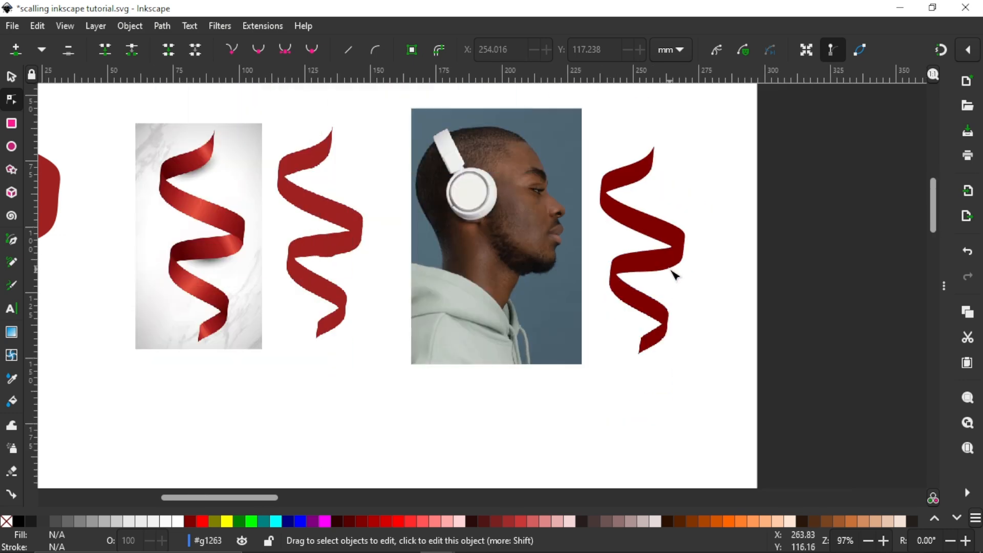
pyautogui.click(655, 290)
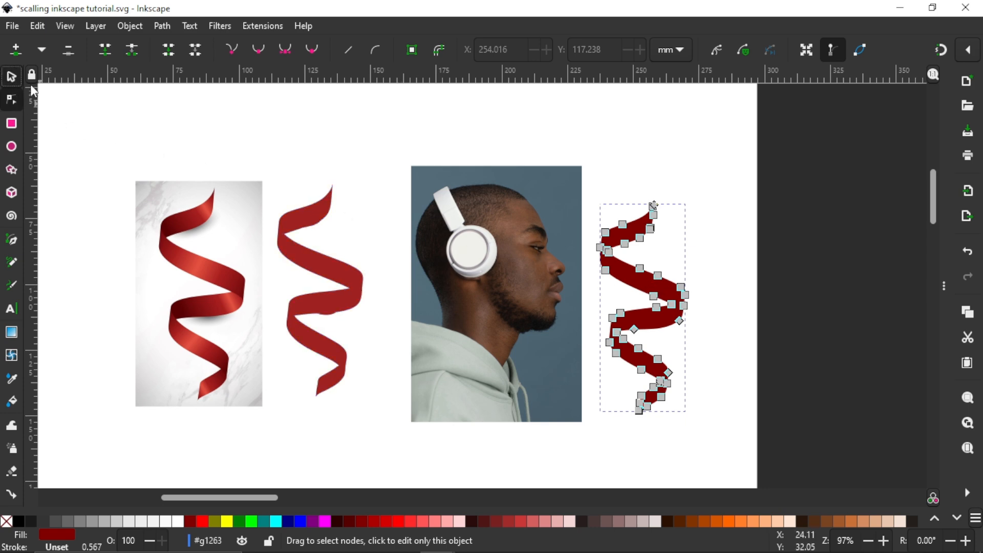
# Select the portrait photo and open Trace Bitmap for it
pyautogui.press('s')
pyautogui.click(450, 252)
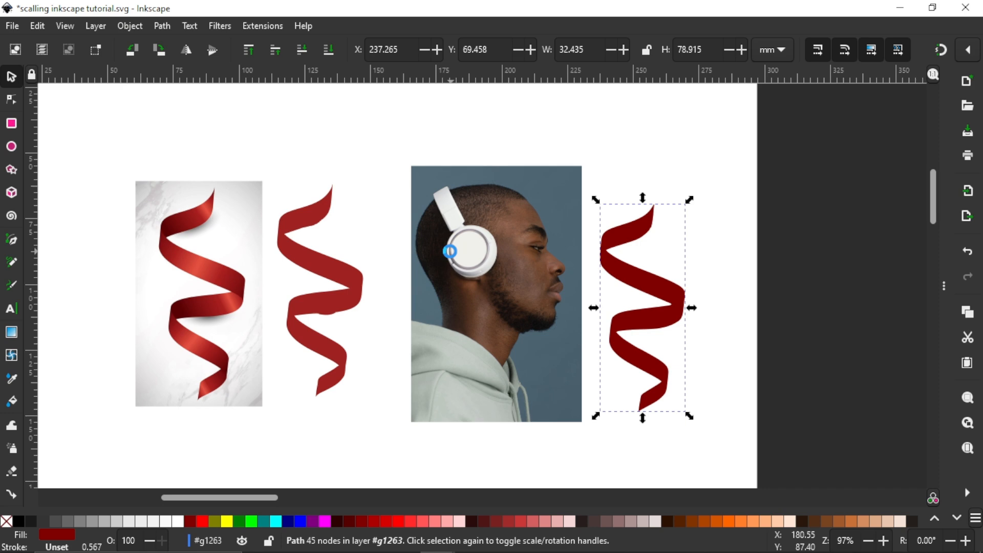
pyautogui.click(465, 266)
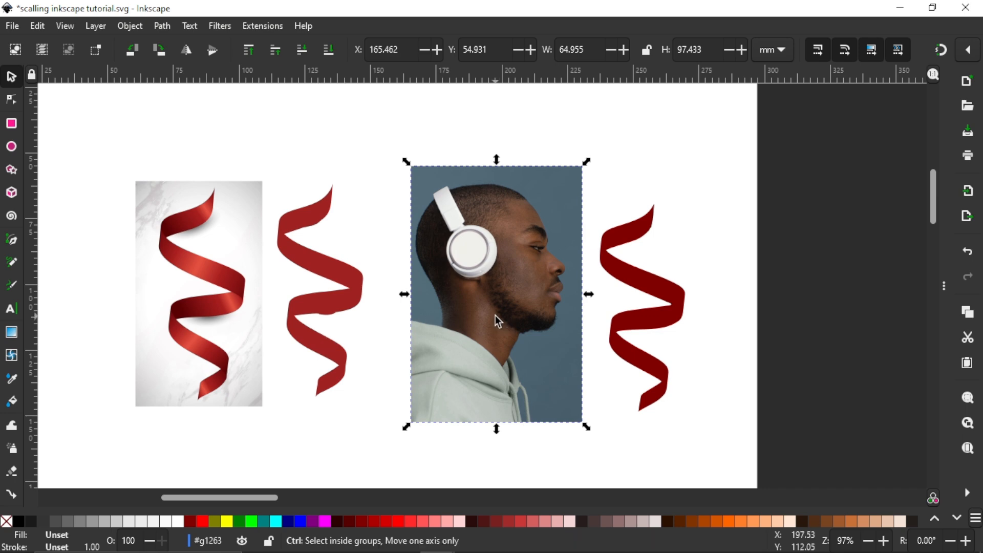
pyautogui.keyDown('ctrl'); pyautogui.scroll(-2, 496, 316); pyautogui.keyUp('ctrl')
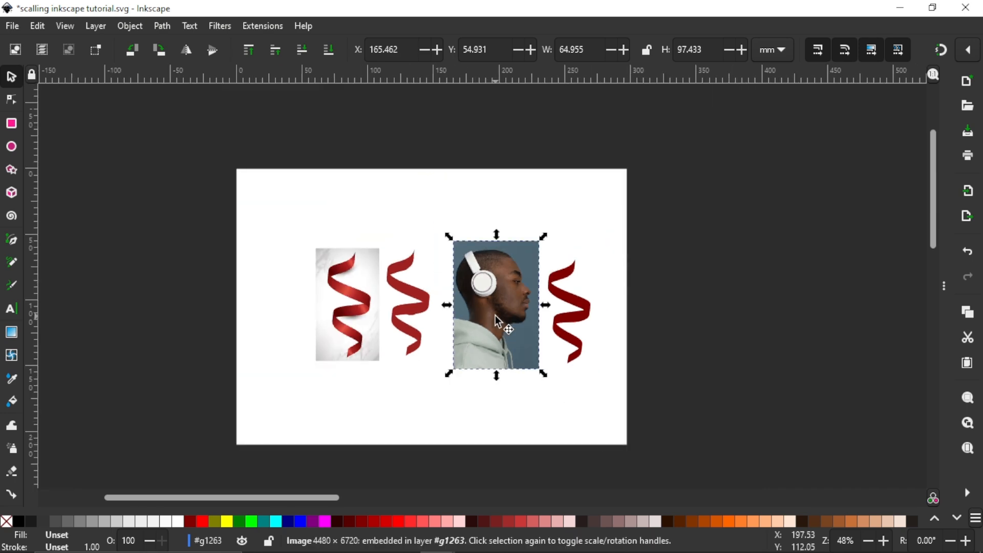
pyautogui.rightClick(498, 322)
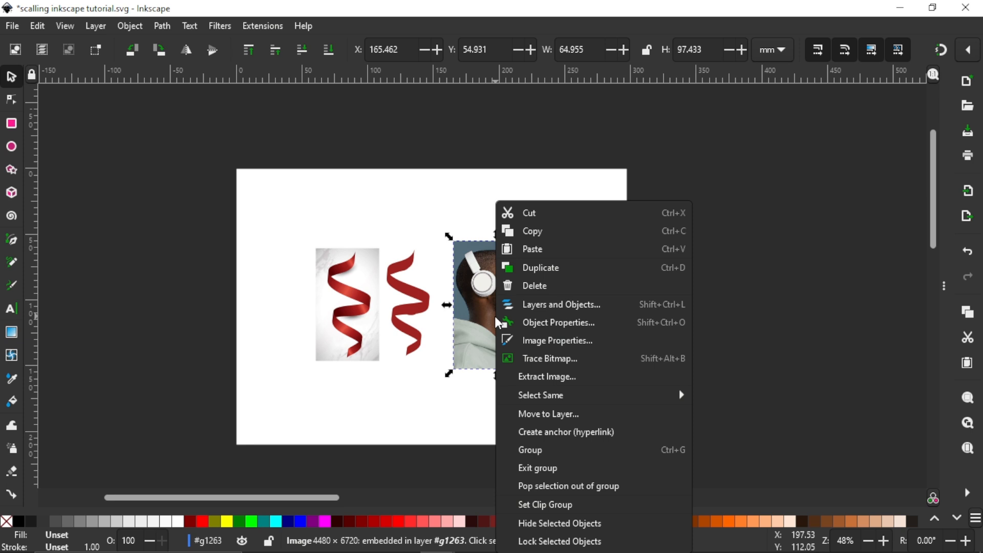
pyautogui.click(607, 362)
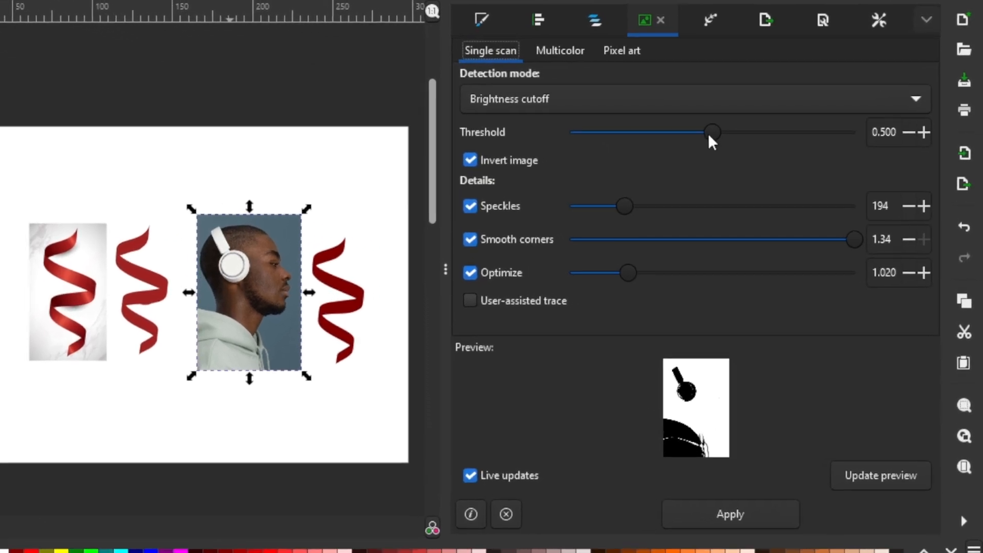
# Try a brightness cutoff threshold of 0.960 on the portrait and update the trace preview
pyautogui.click(765, 132)
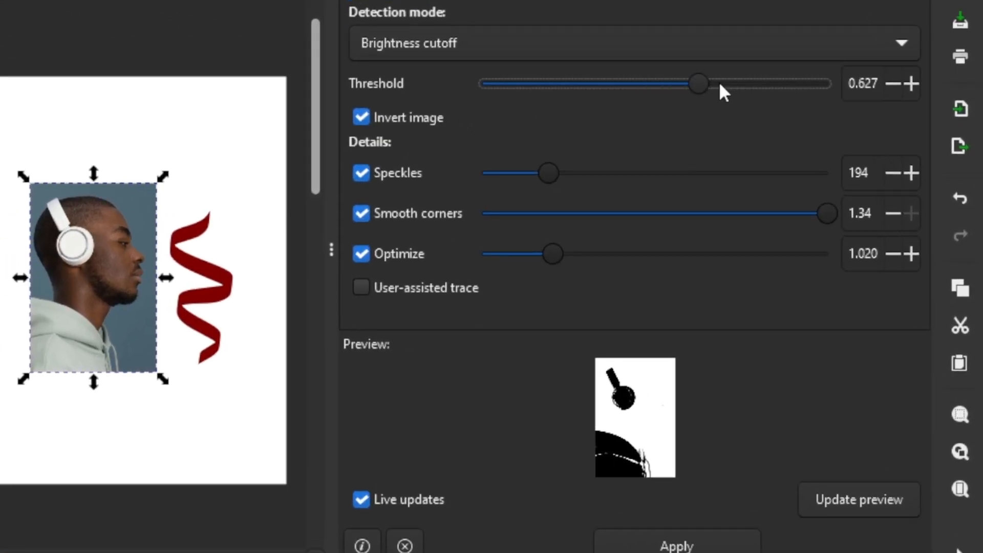
pyautogui.moveTo(720, 85); pyautogui.dragTo(742, 88)
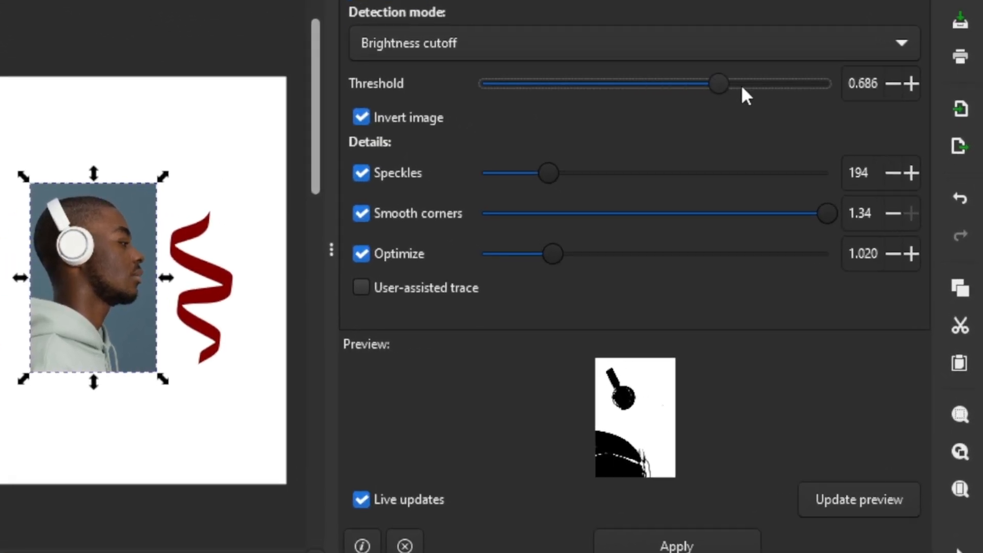
pyautogui.click(814, 84)
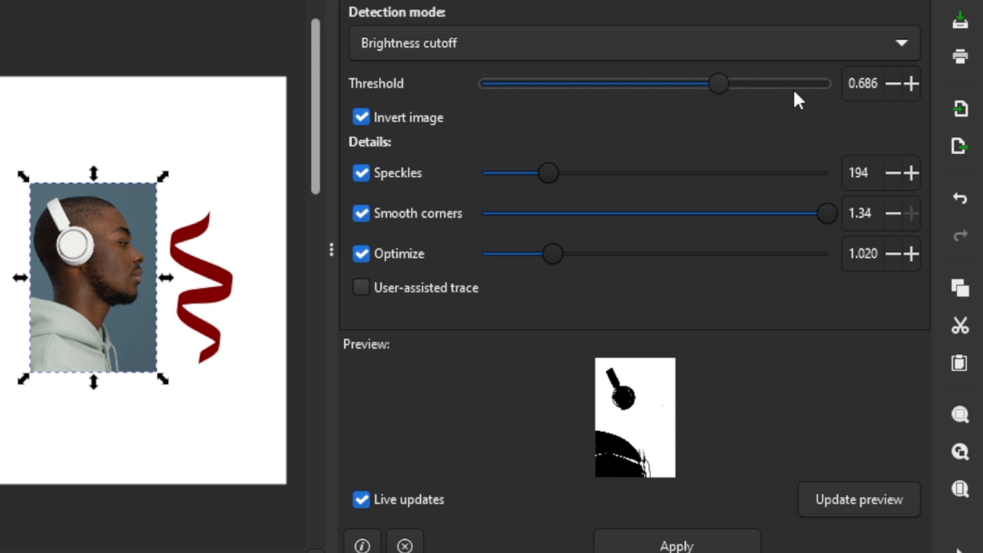
pyautogui.click(863, 500)
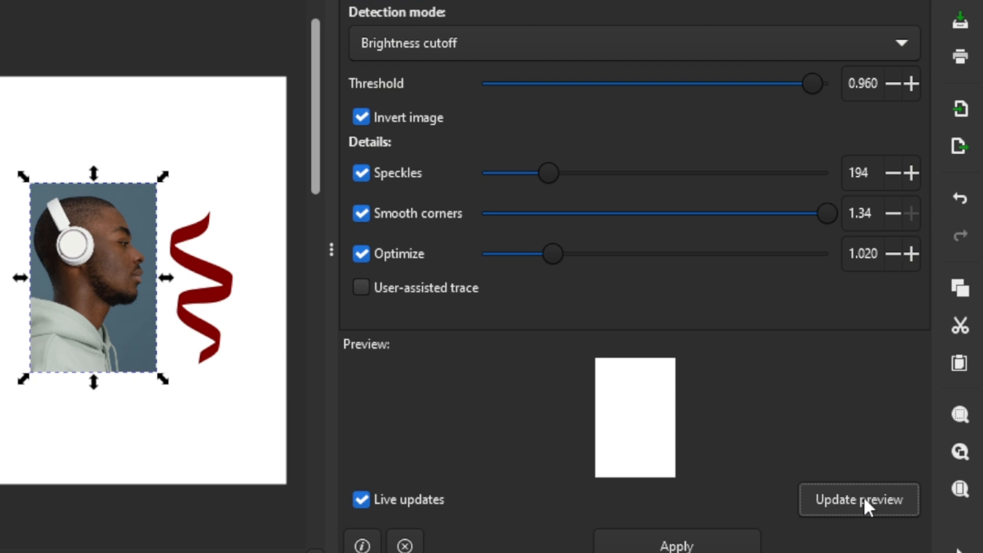
# Set the brightness cutoff threshold to 0.239 with the image inverted, and apply the trace to the portrait
pyautogui.click(671, 85)
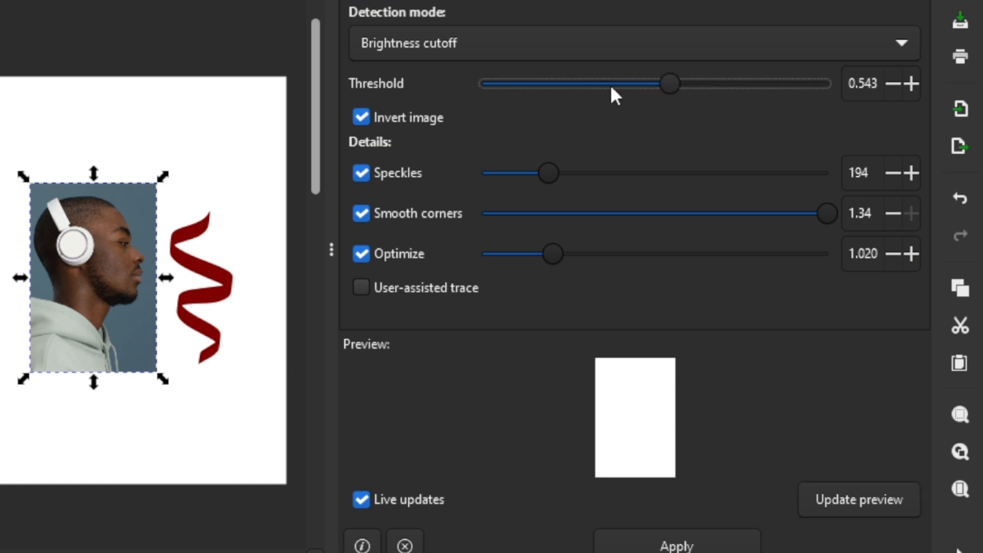
pyautogui.click(514, 85)
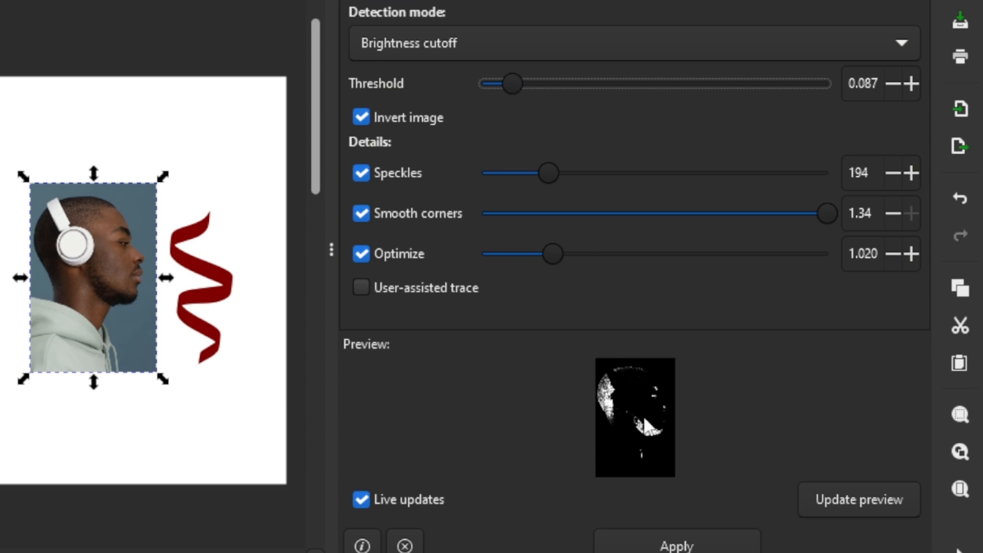
pyautogui.click(546, 85)
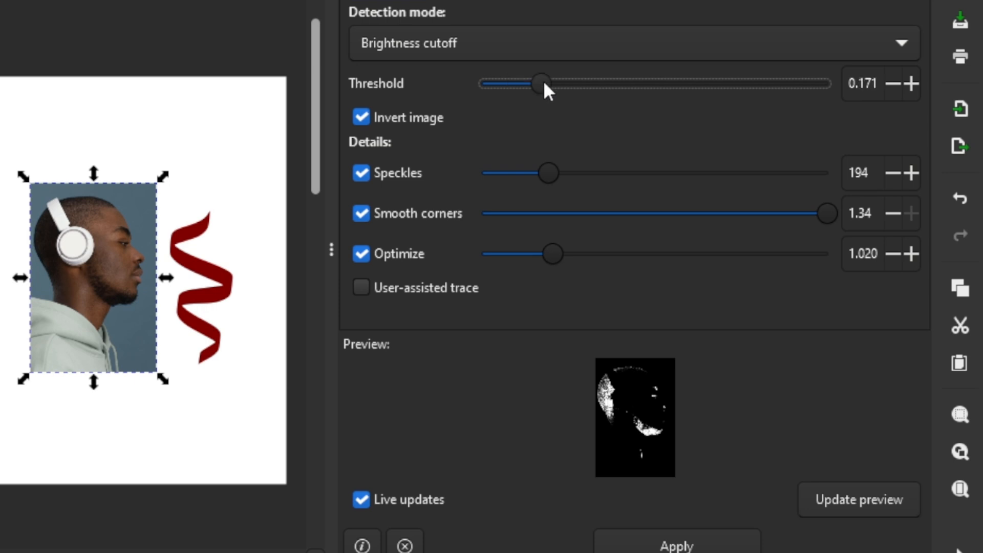
pyautogui.click(573, 83)
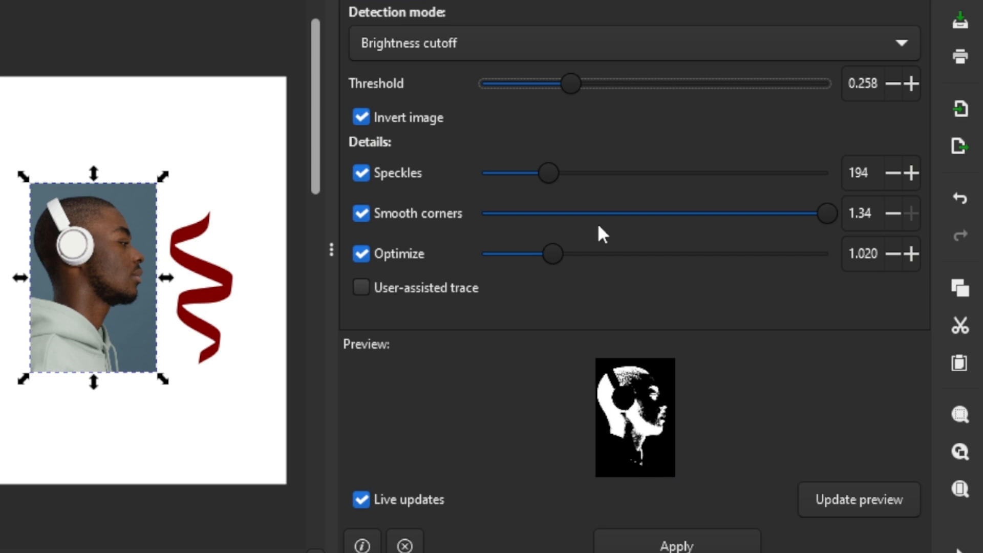
pyautogui.click(587, 83)
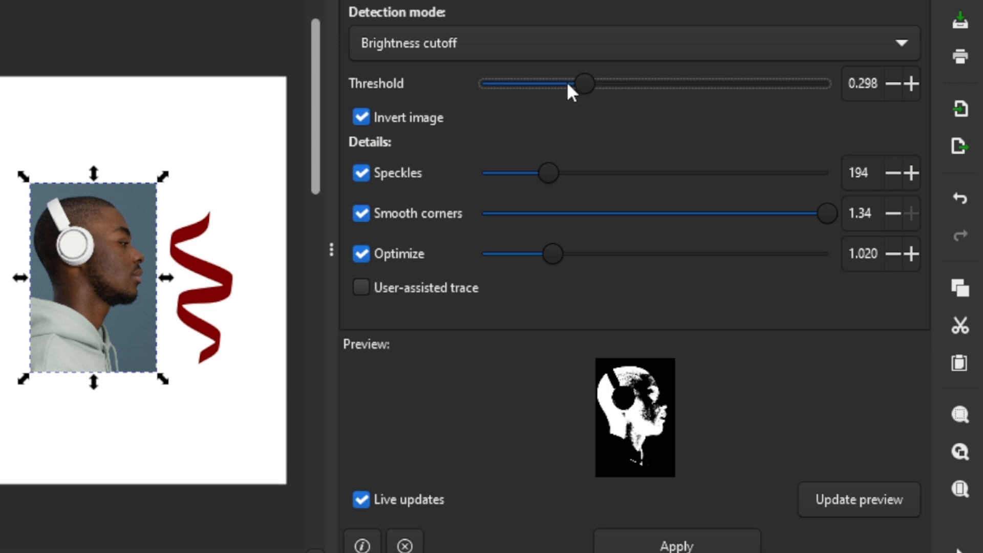
pyautogui.click(567, 83)
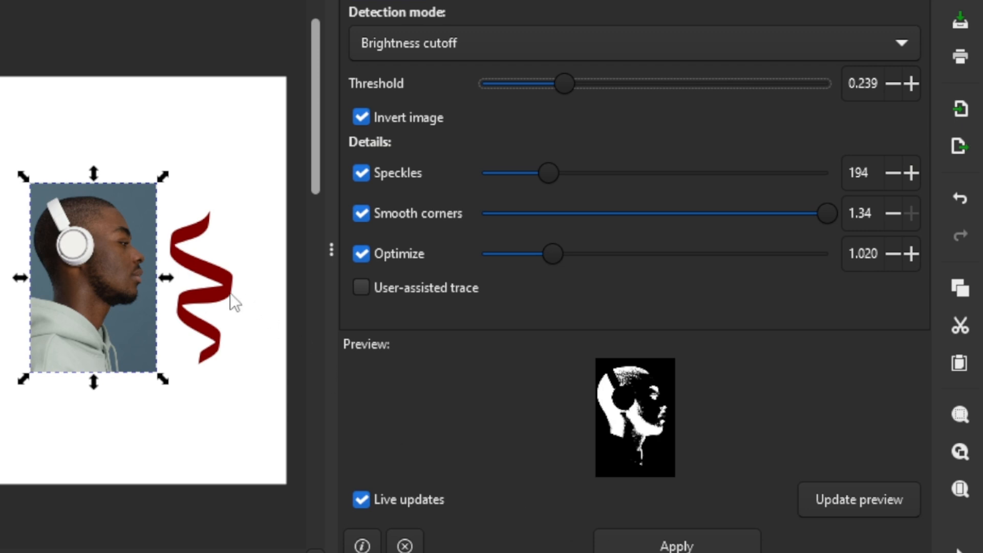
pyautogui.click(697, 543)
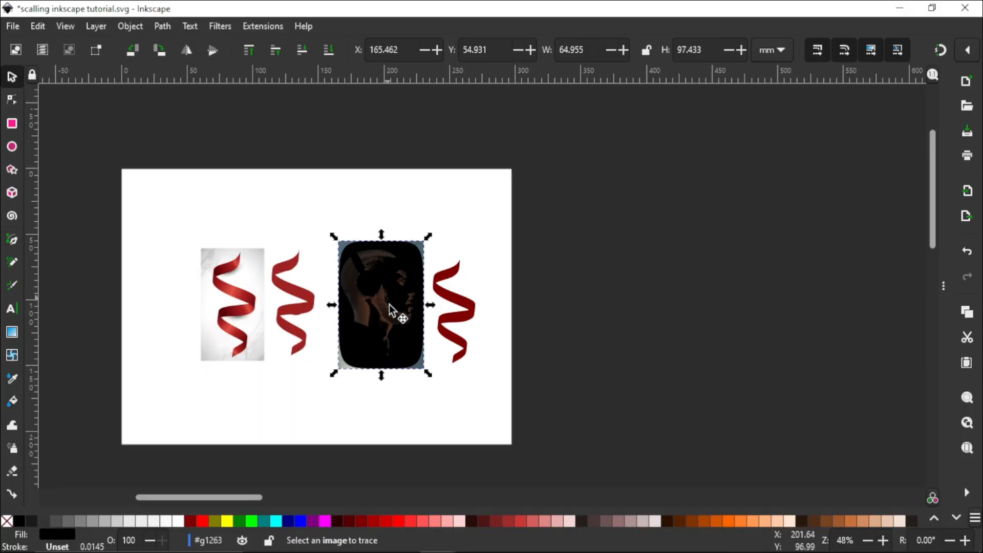
# Move the black portrait trace off the photo onto the ribbon image, and delete the older red ribbon trace
pyautogui.moveTo(438, 334)
pyautogui.mouseDown()
pyautogui.moveTo(527, 369)
pyautogui.moveTo(650, 341)
pyautogui.moveTo(268, 334)
pyautogui.moveTo(301, 307)
pyautogui.mouseUp()
pyautogui.click(305, 307)
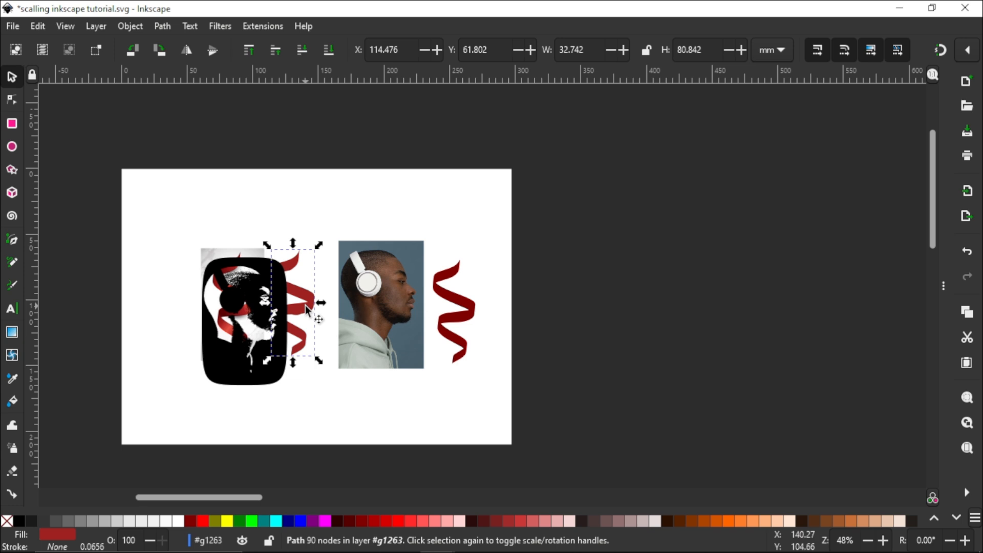
pyautogui.press('Delete')
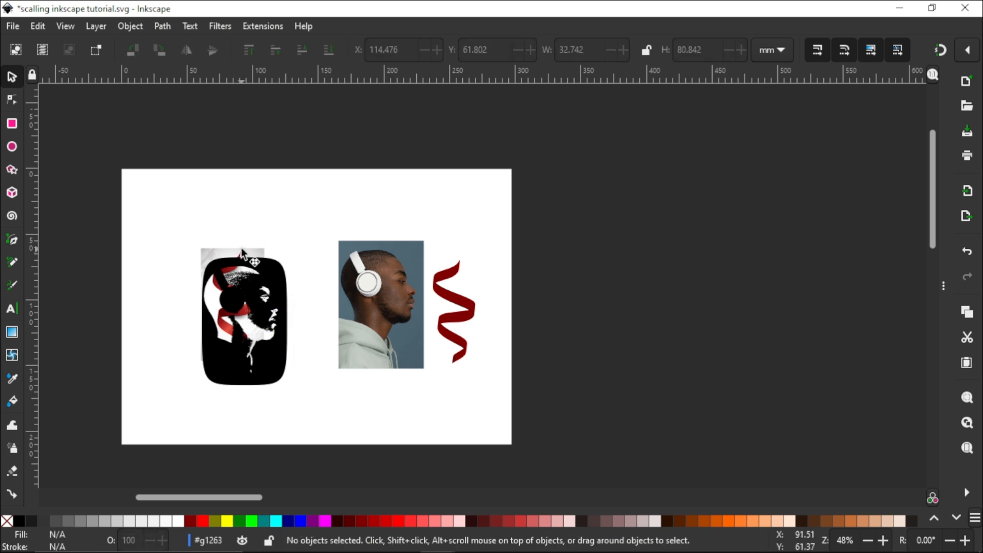
# Move the original ribbon image off the page and place the black portrait trace next to the portrait photo
pyautogui.click(243, 256)
pyautogui.moveTo(243, 256); pyautogui.dragTo(673, 297)
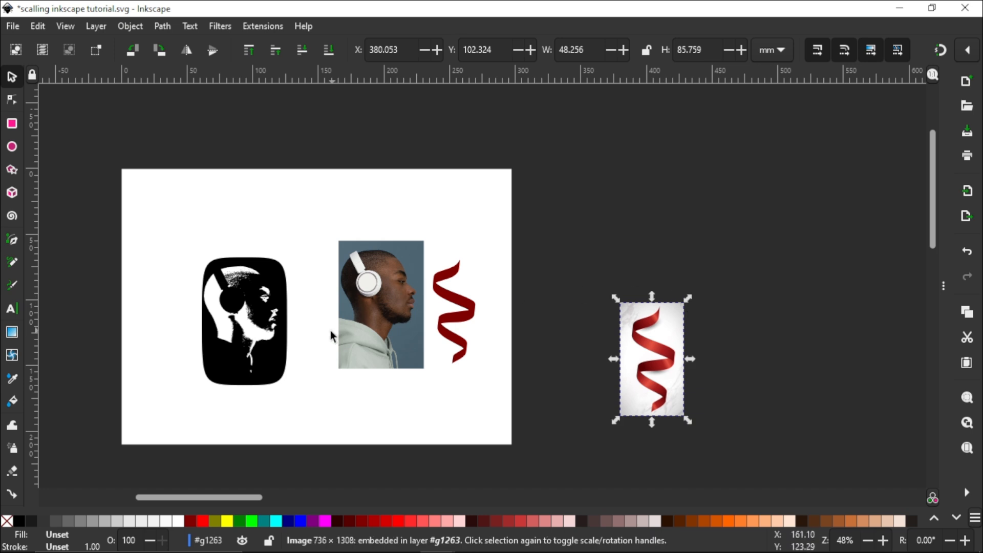
pyautogui.scroll(2, 333, 338)
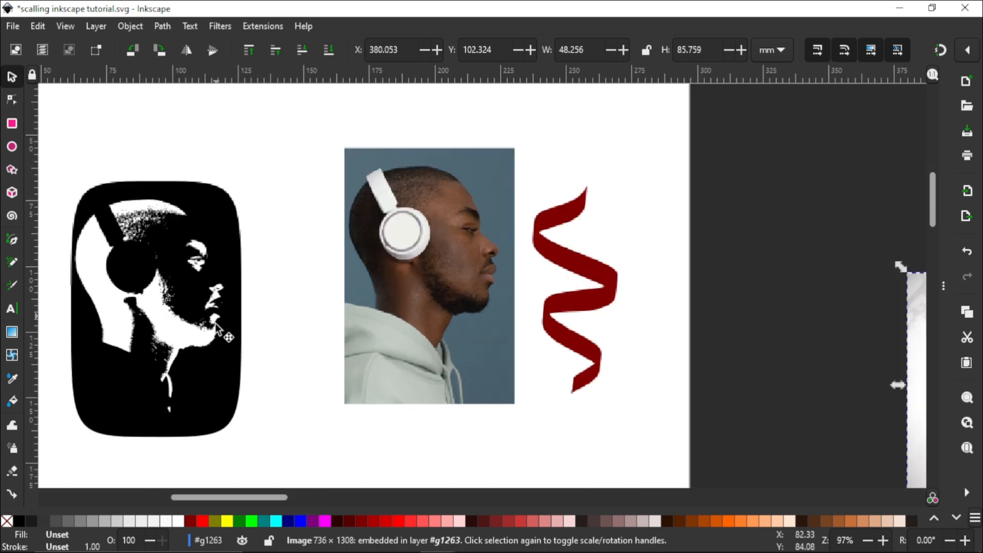
pyautogui.click(198, 342)
pyautogui.moveTo(196, 336); pyautogui.dragTo(266, 281)
pyautogui.click(196, 264)
pyautogui.moveTo(187, 308); pyautogui.dragTo(269, 286)
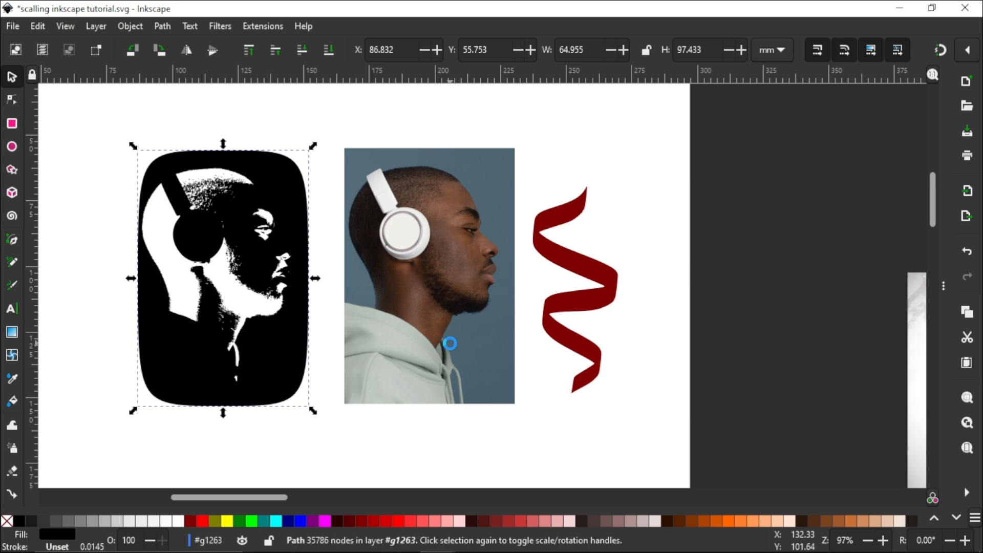
# Trace the portrait photo with single-scan edge detection, keeping the image inverted and setting the edge threshold to 0.466
pyautogui.click(450, 346)
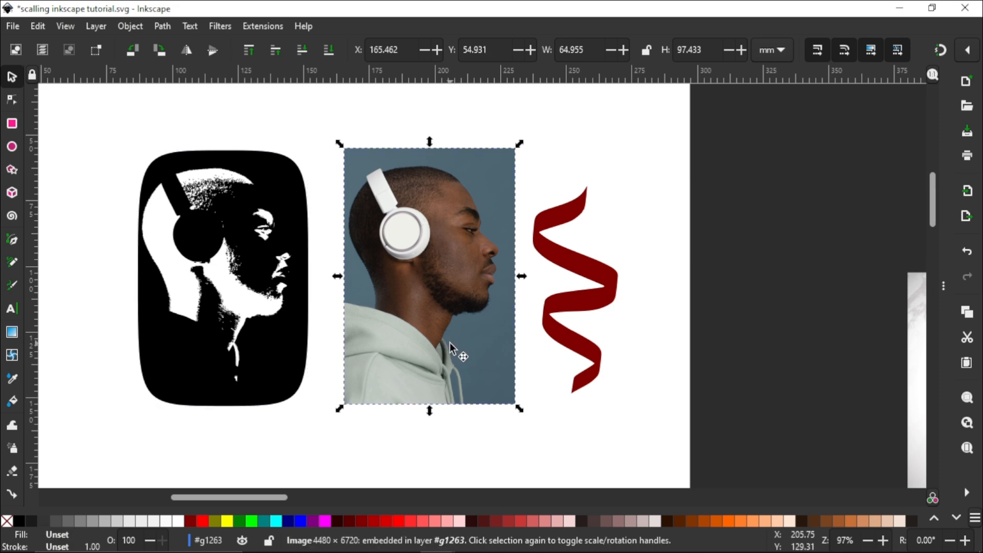
pyautogui.rightClick(450, 343)
pyautogui.click(521, 365)
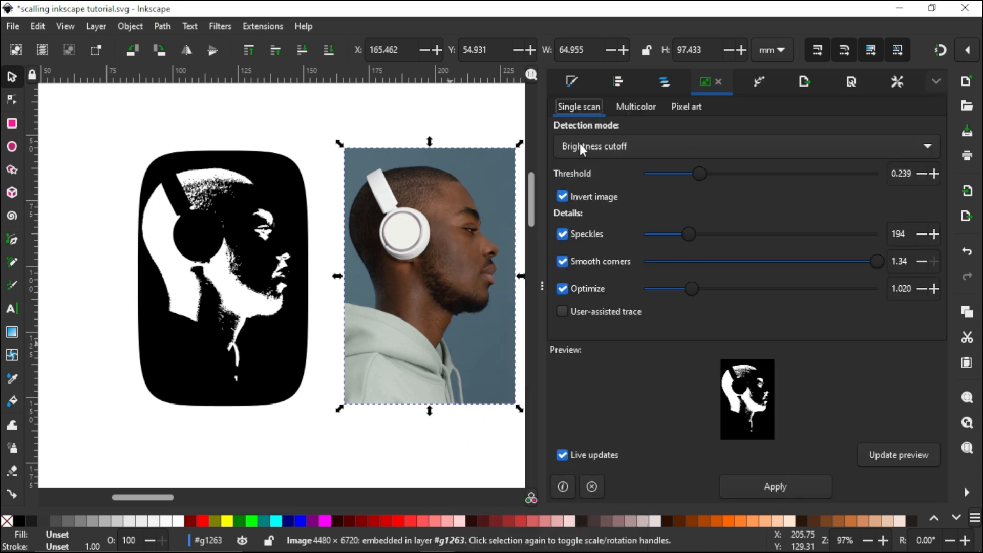
pyautogui.click(579, 147)
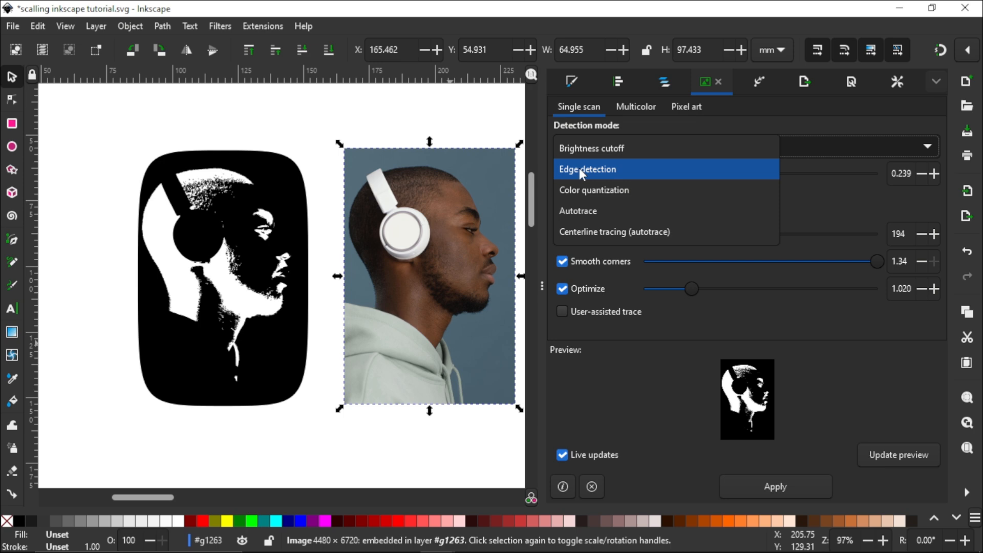
pyautogui.press('Escape')
pyautogui.press('Down')
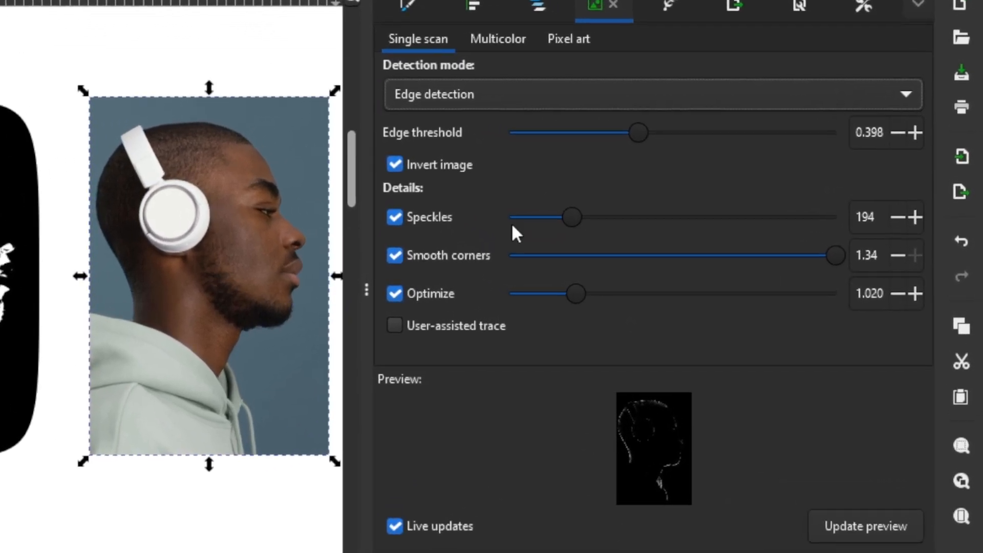
pyautogui.moveTo(654, 137); pyautogui.dragTo(663, 134)
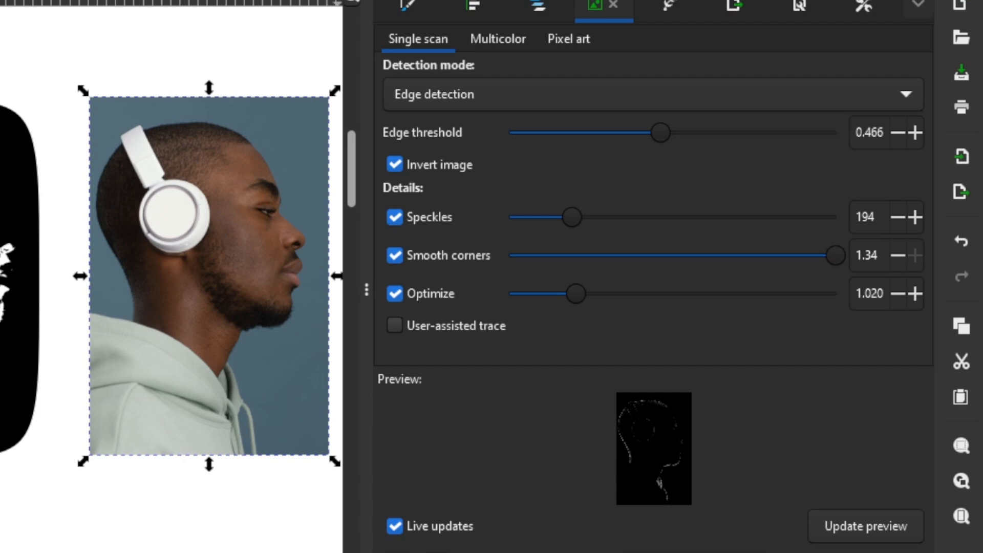
pyautogui.click(369, 293)
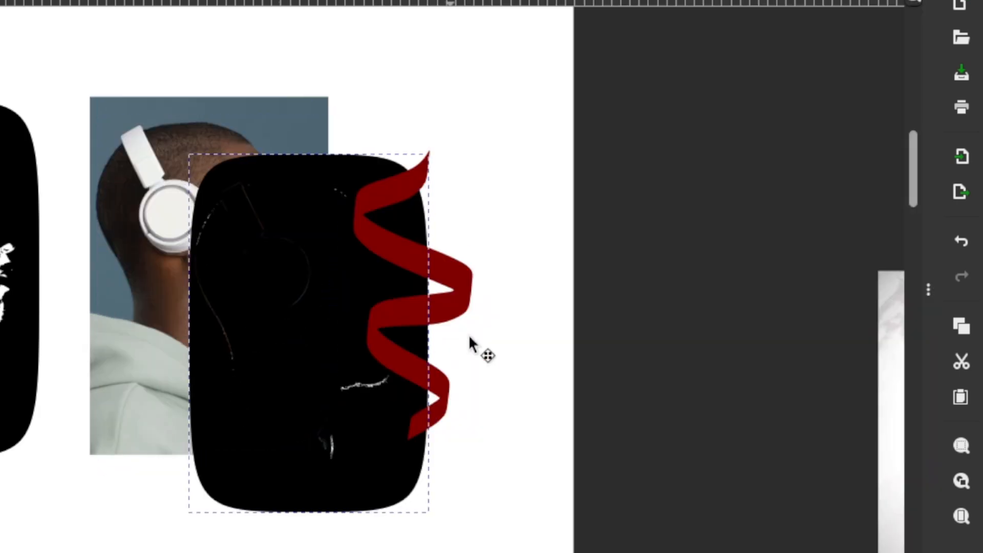
# Move the edge-detection trace off the portrait photo to the page's upper-left corner, beside the brightness cutoff trace
pyautogui.moveTo(469, 334)
pyautogui.mouseDown()
pyautogui.moveTo(632, 304)
pyautogui.moveTo(674, 301)
pyautogui.moveTo(687, 314)
pyautogui.mouseUp()
pyautogui.scroll(-2, 635, 313)
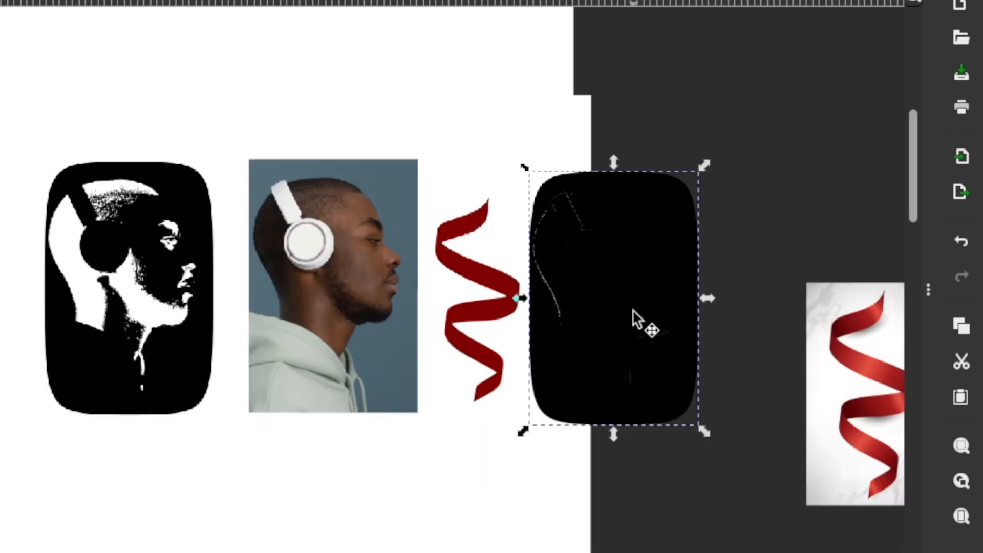
pyautogui.scroll(1, 637, 311)
pyautogui.scroll(1, 640, 308)
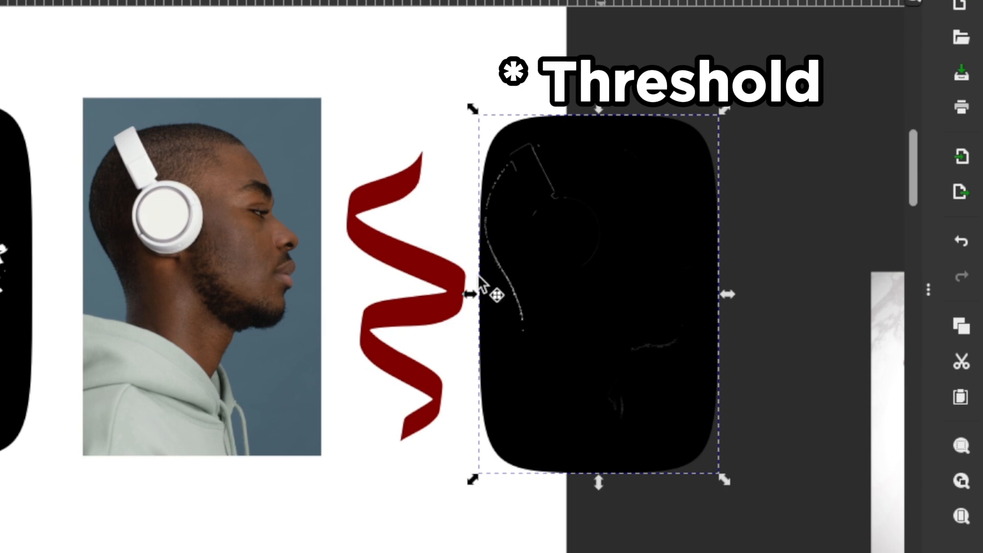
pyautogui.scroll(-2, 487, 287)
pyautogui.scroll(-1, 481, 284)
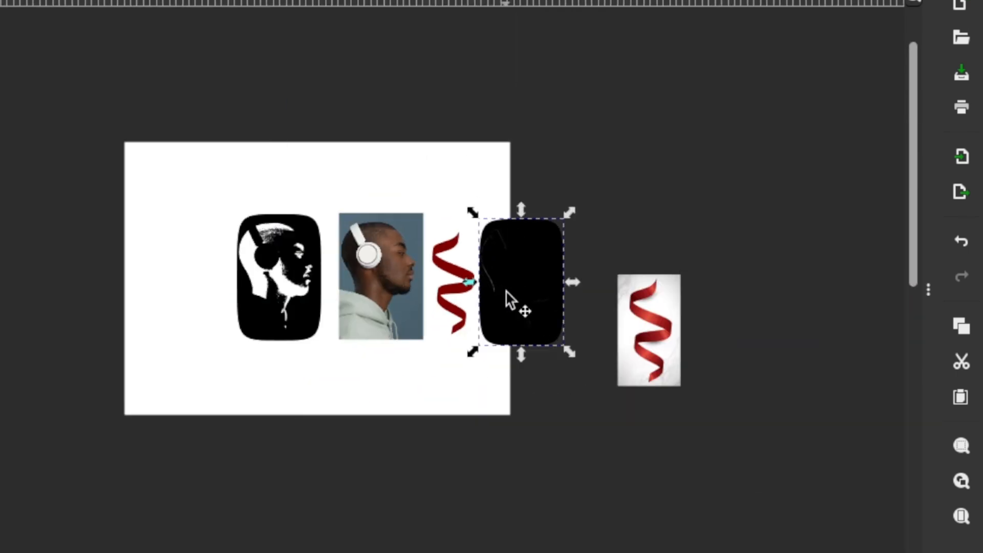
pyautogui.moveTo(102, 284)
pyautogui.mouseDown()
pyautogui.moveTo(67, 254)
pyautogui.moveTo(53, 220)
pyautogui.moveTo(125, 226)
pyautogui.moveTo(149, 250)
pyautogui.mouseUp()
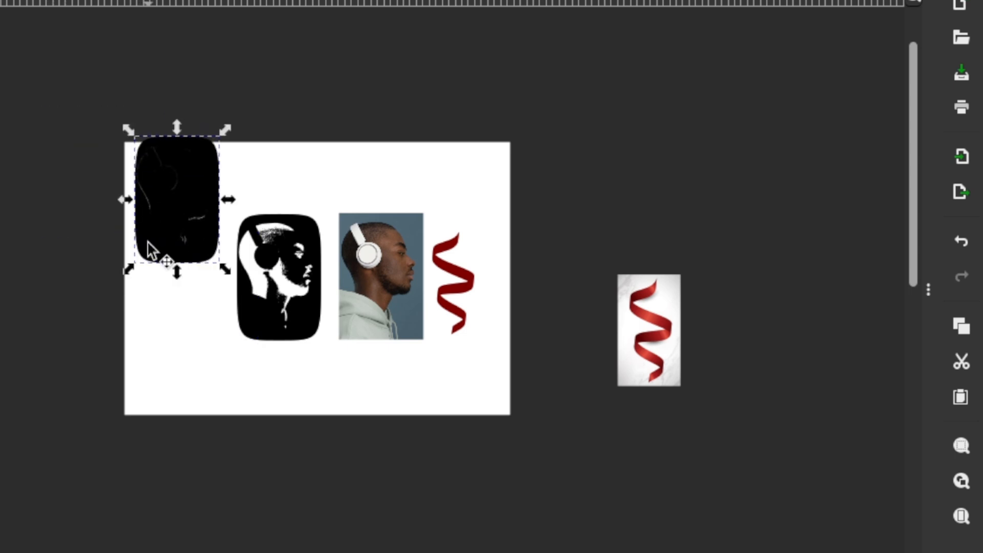